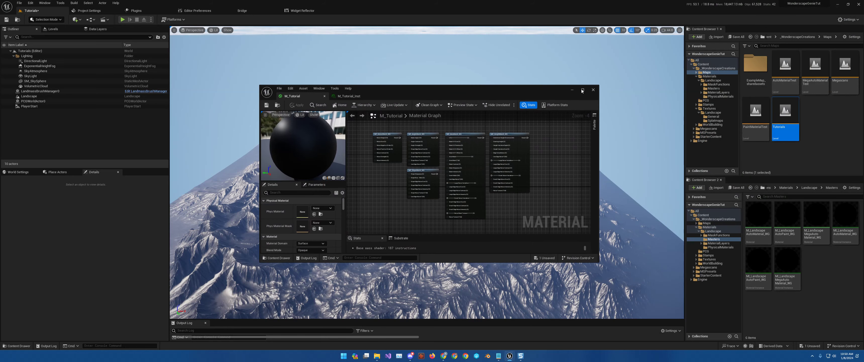
Examine the mask functions and their wired parameter setups in the M_Tutorial material graph.
{"action": "left_click", "coordinate": [582, 90]}
{"action": "right_click_drag", "start_coordinate": [496, 151], "coordinate": [651, 151]}
{"action": "scroll", "coordinate": [527, 118], "scroll_direction": "up", "scroll_amount": 4}
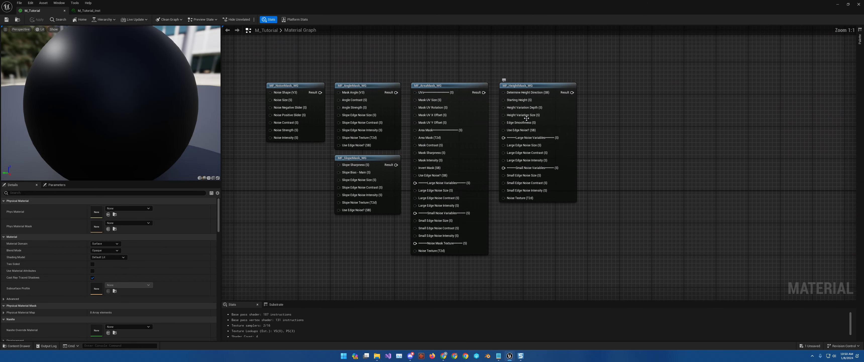
{"action": "right_click_drag", "start_coordinate": [495, 129], "coordinate": [517, 141]}
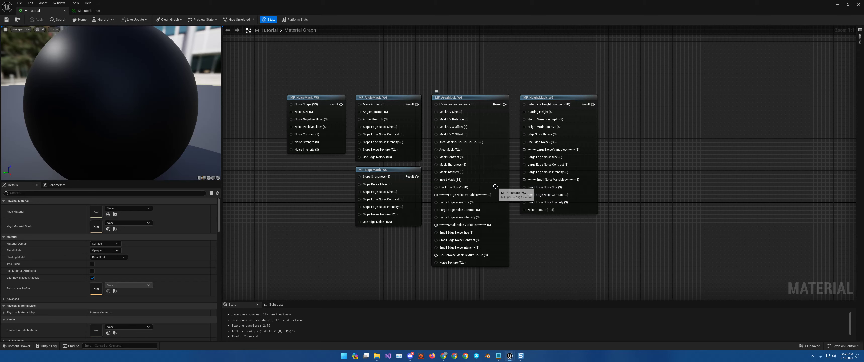
{"action": "right_click_drag", "start_coordinate": [694, 214], "coordinate": [0, 211]}
{"action": "right_click_drag", "start_coordinate": [504, 154], "coordinate": [340, 24]}
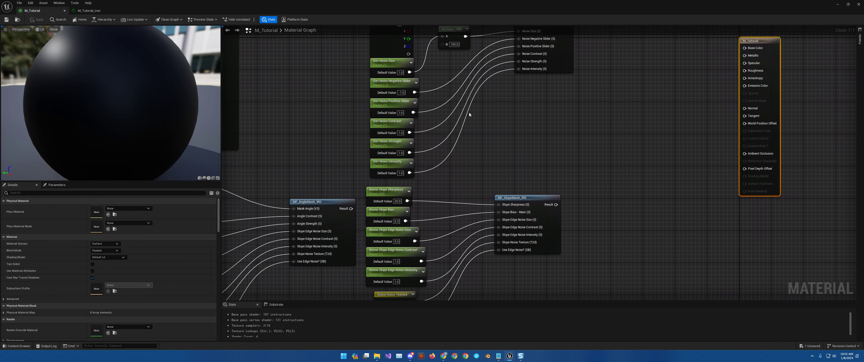
{"action": "right_click_drag", "start_coordinate": [459, 190], "coordinate": [575, 106]}
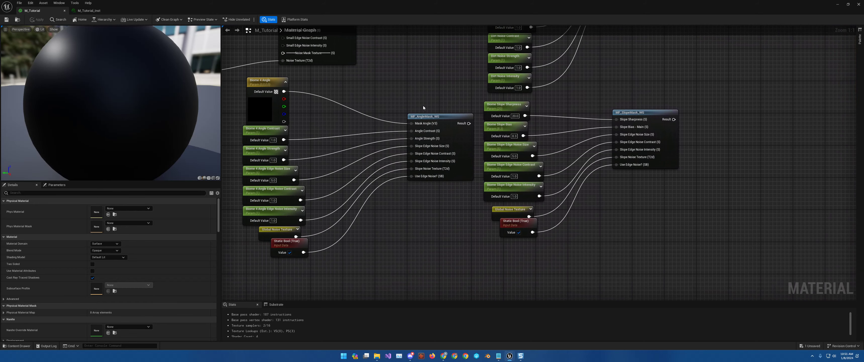
{"action": "right_click_drag", "start_coordinate": [423, 106], "coordinate": [571, 255]}
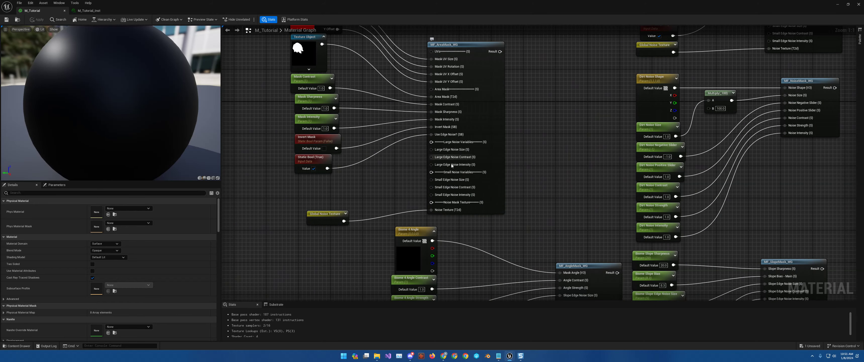
{"action": "right_click_drag", "start_coordinate": [524, 144], "coordinate": [311, 262]}
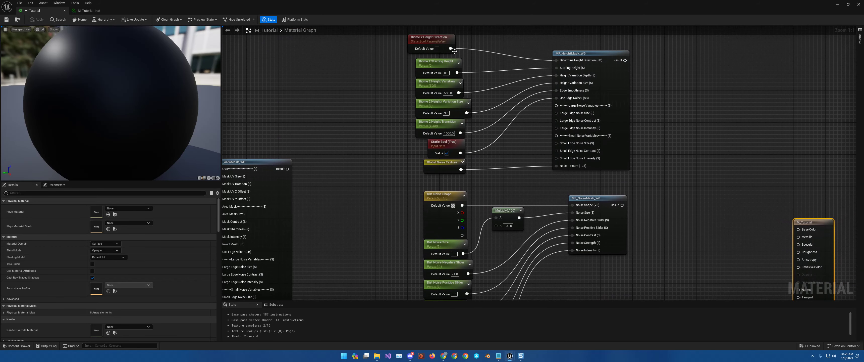
Shrink the material editor beside the landscape, wire the MF_HeightMask_WG Result into M_Tutorial's Base Color, and apply the material.
{"action": "left_click_drag", "start_coordinate": [631, 5], "coordinate": [196, 101]}
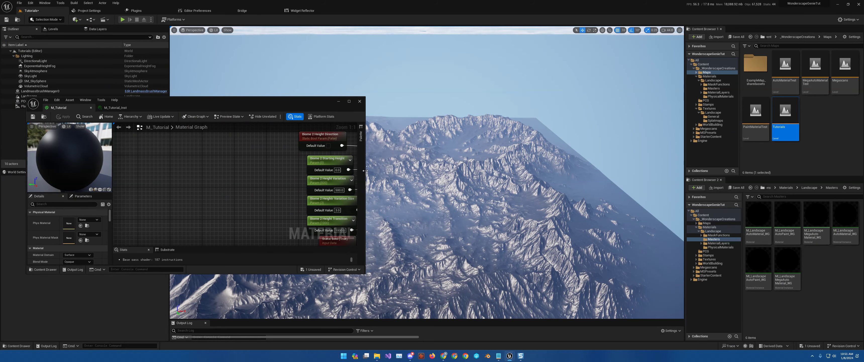
{"action": "left_click_drag", "start_coordinate": [365, 171], "coordinate": [314, 173]}
{"action": "scroll", "coordinate": [253, 188], "scroll_direction": "down", "scroll_amount": 6}
{"action": "right_click_drag", "start_coordinate": [253, 187], "coordinate": [124, 140]}
{"action": "scroll", "coordinate": [182, 173], "scroll_direction": "up", "scroll_amount": 4}
{"action": "right_click_drag", "start_coordinate": [182, 173], "coordinate": [140, 213]}
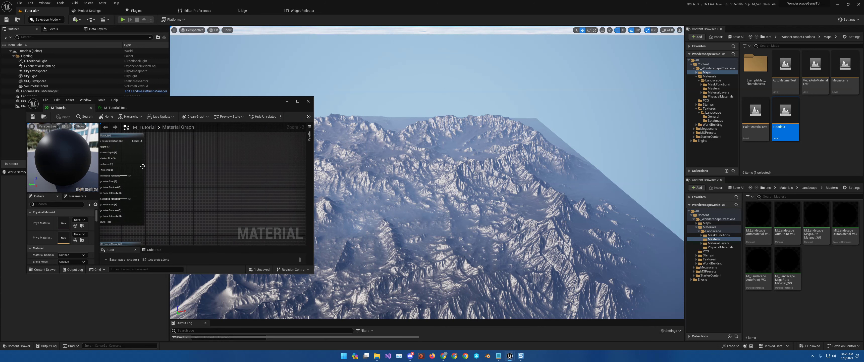
{"action": "left_click_drag", "start_coordinate": [141, 141], "coordinate": [186, 202]}
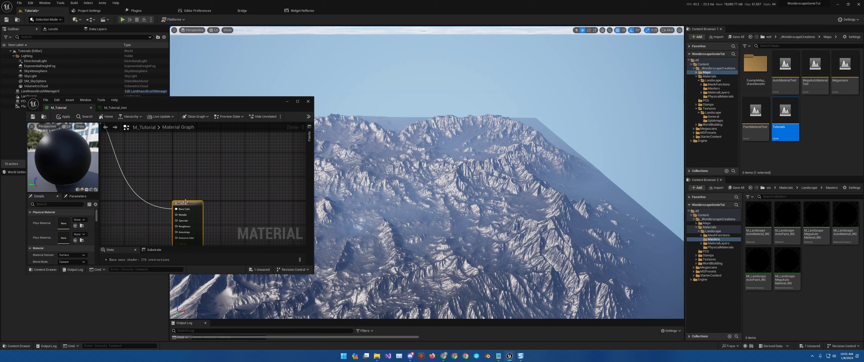
{"action": "left_click", "coordinate": [63, 117]}
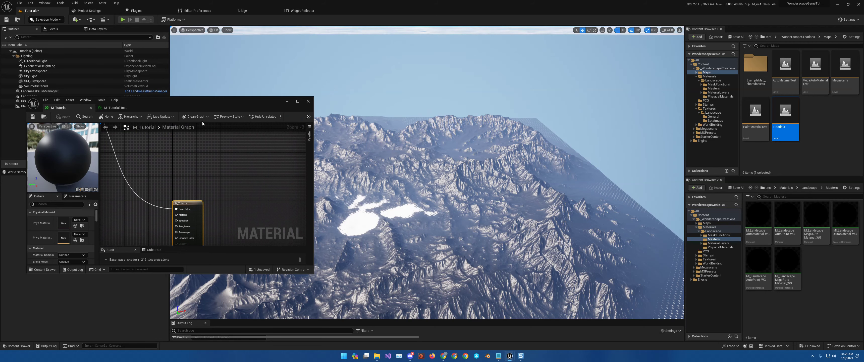
Enable the Starting Height, Height Variation, Height Variation Size, Height Transition and Height Direction overrides in M_Tutorial_Inst.
{"action": "mouse_move", "coordinate": [333, 149]}
{"action": "right_mouse_down"}
{"action": "mouse_move", "coordinate": [315, 160]}
{"action": "mouse_move", "coordinate": [332, 160]}
{"action": "right_mouse_up"}
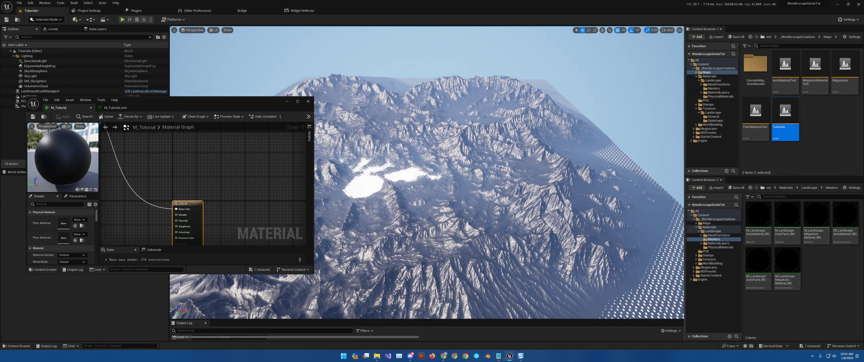
{"action": "left_click", "coordinate": [115, 107]}
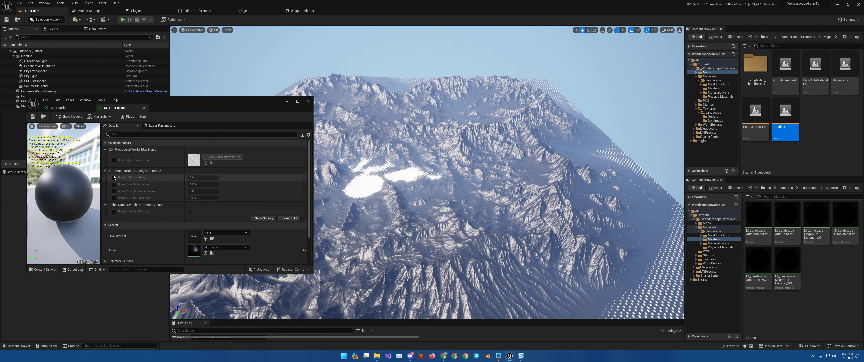
{"action": "left_click", "coordinate": [114, 178]}
{"action": "left_click", "coordinate": [115, 184]}
{"action": "left_click", "coordinate": [114, 191]}
{"action": "left_click", "coordinate": [114, 198]}
{"action": "left_click", "coordinate": [114, 212]}
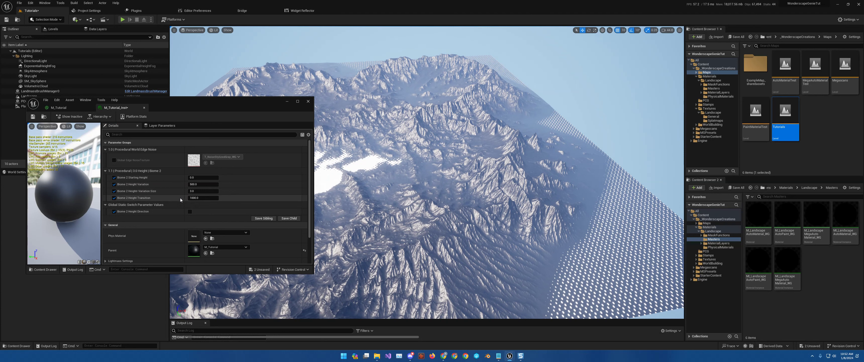
Set both Height Transition and Height Variation to 100 in the material instance.
{"action": "left_click", "coordinate": [203, 198]}
{"action": "type", "text": "100"}
{"action": "key", "text": "Return"}
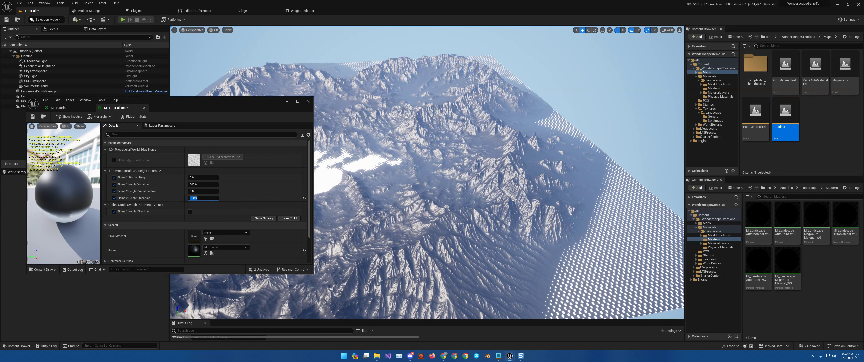
{"action": "left_click", "coordinate": [203, 184]}
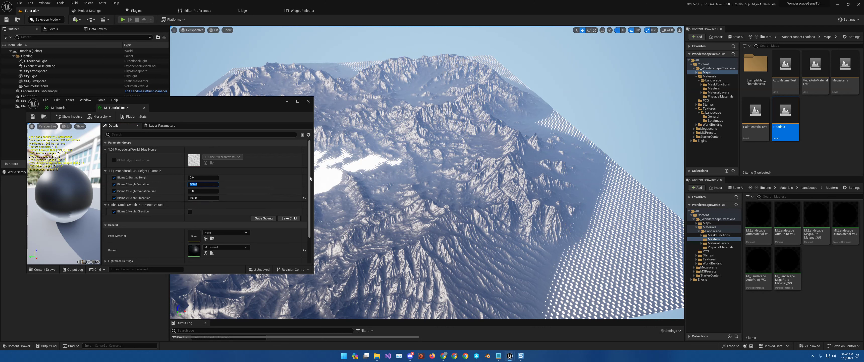
{"action": "type", "text": "100"}
{"action": "key", "text": "Return"}
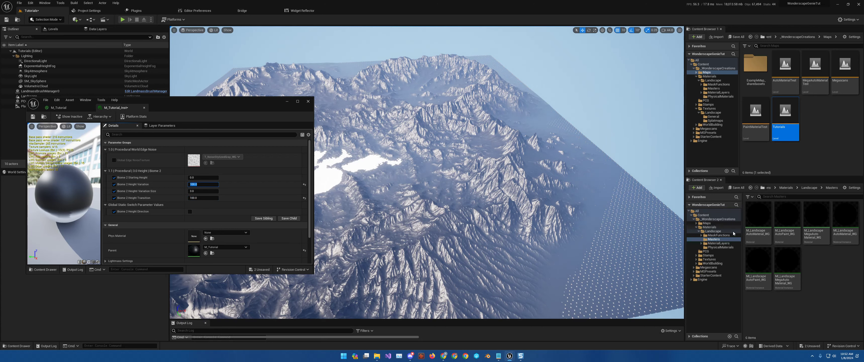
Set Height Variation Size to 10 and inspect the mask pattern across the landscape from several angles.
{"action": "key", "text": "Tab"}
{"action": "type", "text": "10"}
{"action": "key", "text": "Return"}
{"action": "right_click_drag", "start_coordinate": [651, 210], "coordinate": [621, 212]}
{"action": "right_click_drag", "start_coordinate": [387, 183], "coordinate": [558, 165]}
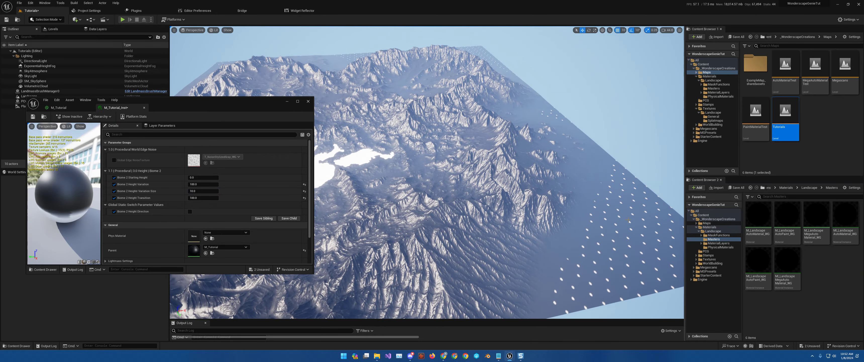
{"action": "right_click_drag", "start_coordinate": [599, 193], "coordinate": [543, 188]}
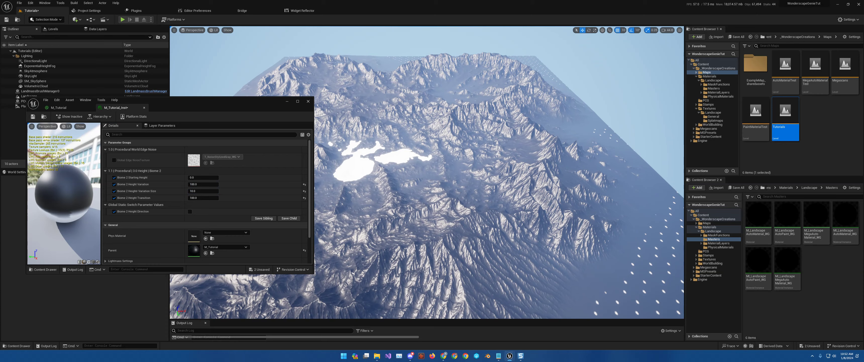
{"action": "right_click_drag", "start_coordinate": [512, 148], "coordinate": [541, 153]}
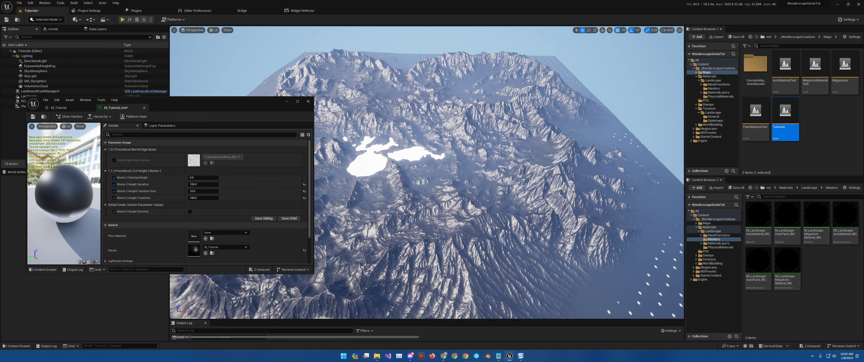
{"action": "right_click_drag", "start_coordinate": [503, 138], "coordinate": [479, 140]}
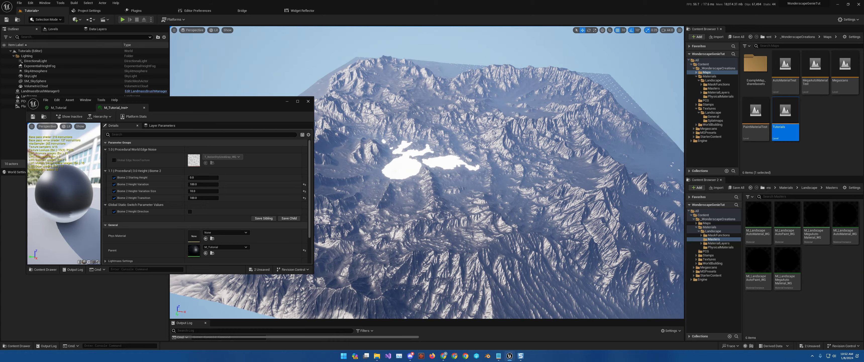
{"action": "right_click_drag", "start_coordinate": [445, 166], "coordinate": [495, 171]}
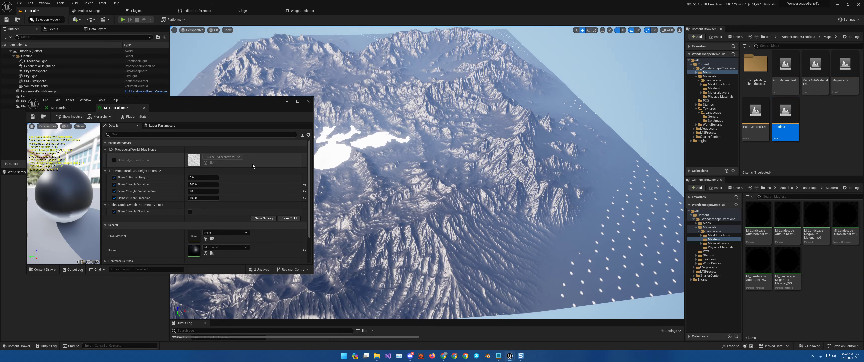
Reset Height Variation, Height Variation Size and Height Transition to their default values.
{"action": "left_click", "coordinate": [304, 191]}
{"action": "left_click", "coordinate": [305, 184]}
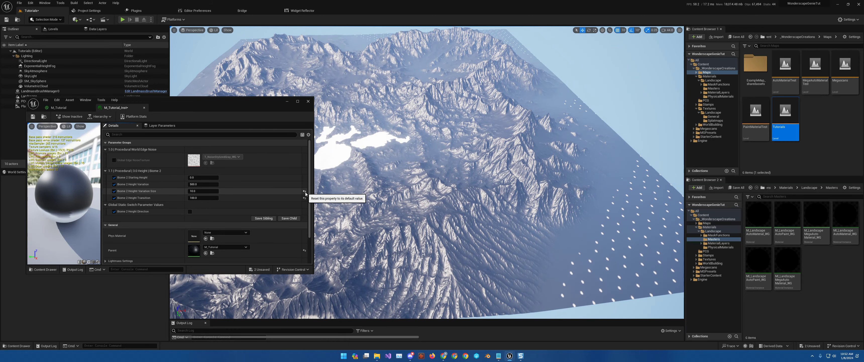
{"action": "left_click", "coordinate": [304, 198]}
Try Height Variation Size values of 4 and 3 on the landscape mask.
{"action": "left_click", "coordinate": [208, 191]}
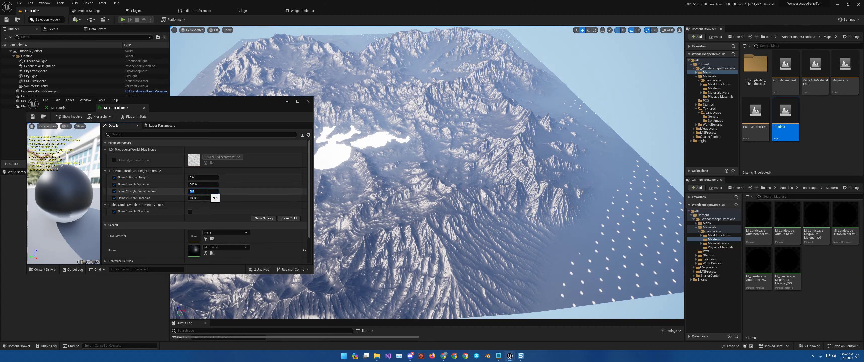
{"action": "type", "text": "4"}
{"action": "key", "text": "Return"}
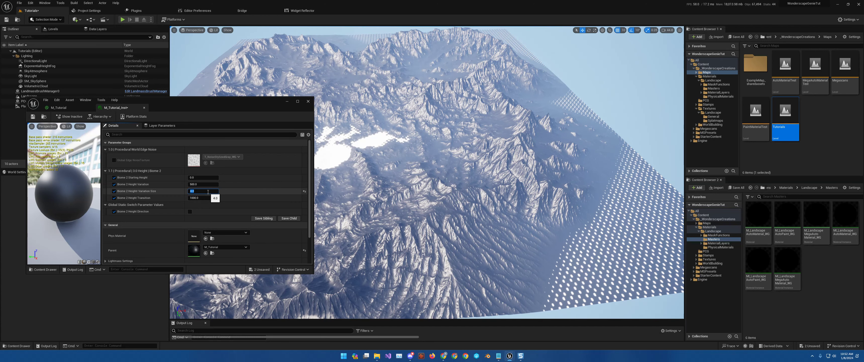
{"action": "type", "text": "3"}
{"action": "key", "text": "Return"}
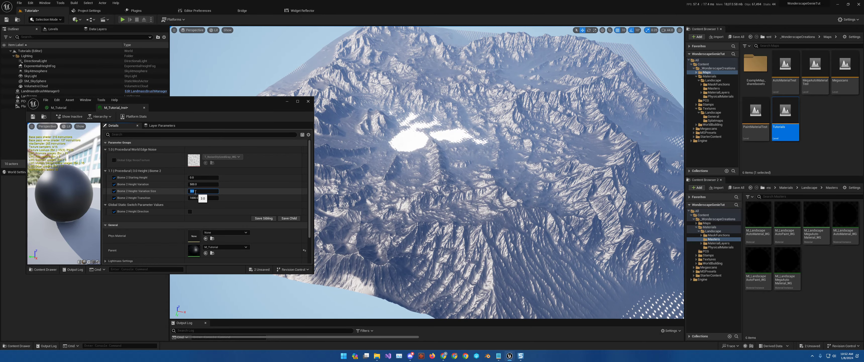
Set Height Variation Size to 10 and Height Variation to 300.
{"action": "type", "text": "10"}
{"action": "key", "text": "Return"}
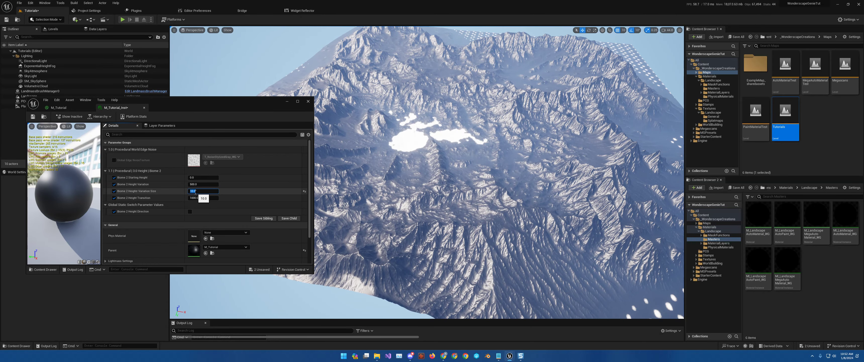
{"action": "left_click", "coordinate": [200, 184]}
{"action": "type", "text": "300"}
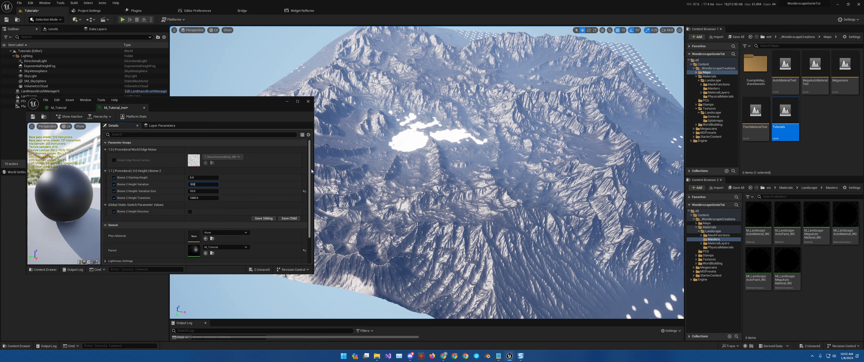
{"action": "key", "text": "Return"}
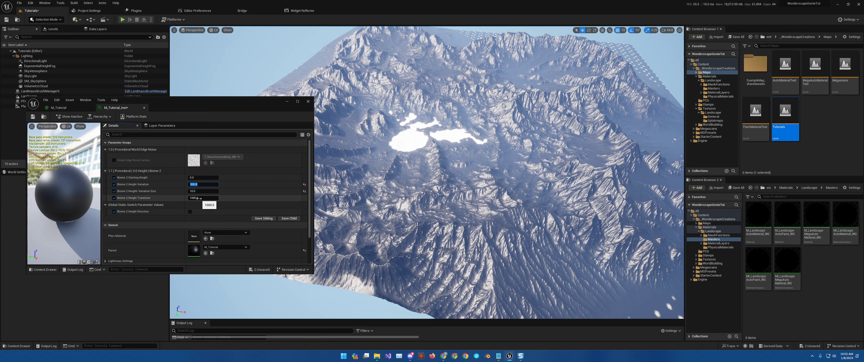
Set the height mask's Starting Height to 100.
{"action": "left_click", "coordinate": [203, 177]}
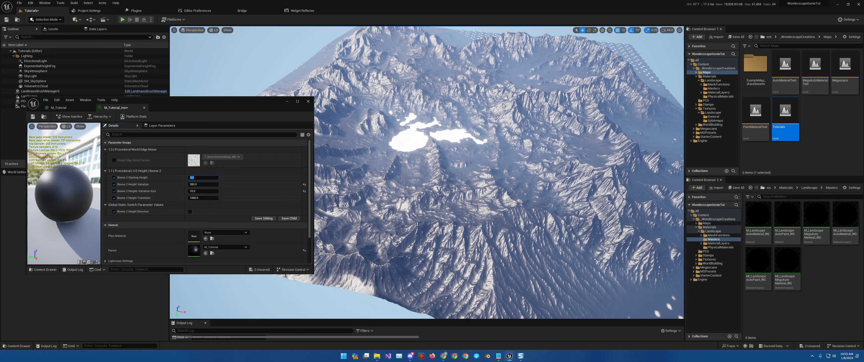
{"action": "type", "text": "100"}
{"action": "key", "text": "Return"}
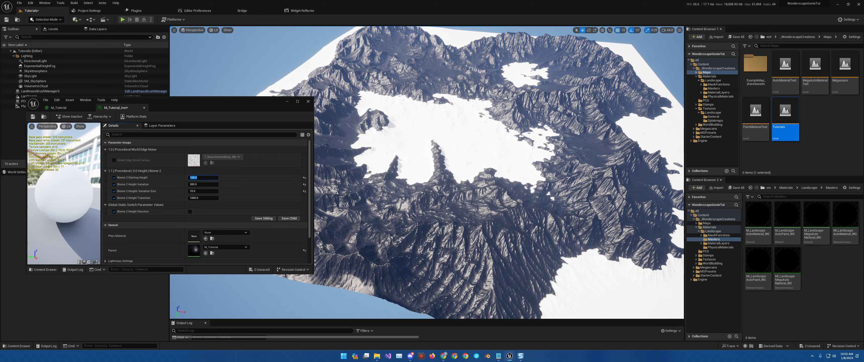
Inspect the height mask's transition edge on the terrain up close.
{"action": "right_click_drag", "start_coordinate": [593, 176], "coordinate": [635, 191]}
{"action": "key", "text": "w"}
{"action": "mouse_move", "coordinate": [486, 184]}
{"action": "right_mouse_down"}
{"action": "mouse_move", "coordinate": [436, 188]}
{"action": "mouse_move", "coordinate": [497, 183]}
{"action": "right_mouse_up"}
{"action": "scroll", "coordinate": [483, 181], "scroll_direction": "up", "scroll_amount": 3}
{"action": "scroll", "coordinate": [459, 187], "scroll_direction": "down", "scroll_amount": 3}
{"action": "mouse_move", "coordinate": [550, 186]}
{"action": "right_mouse_down"}
{"action": "mouse_move", "coordinate": [534, 198]}
{"action": "mouse_move", "coordinate": [550, 186]}
{"action": "right_mouse_up"}
{"action": "key", "text": "w"}
{"action": "key", "text": "s"}
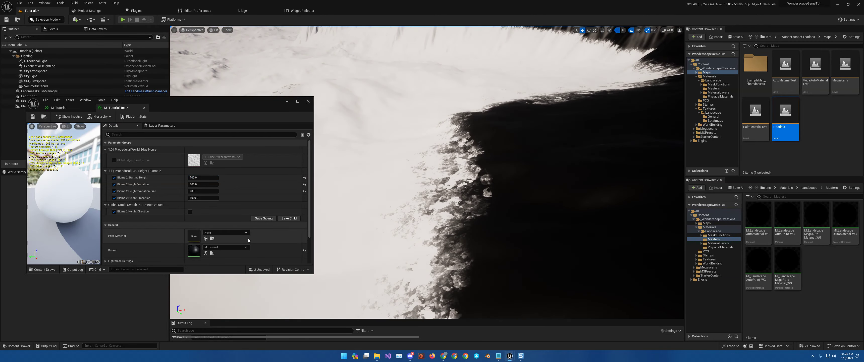
Compare Height Transition values of 500 and 2000 at the mask edge, ending on 500.
{"action": "left_click", "coordinate": [205, 197]}
{"action": "type", "text": "500"}
{"action": "key", "text": "Return"}
{"action": "type", "text": "2"}
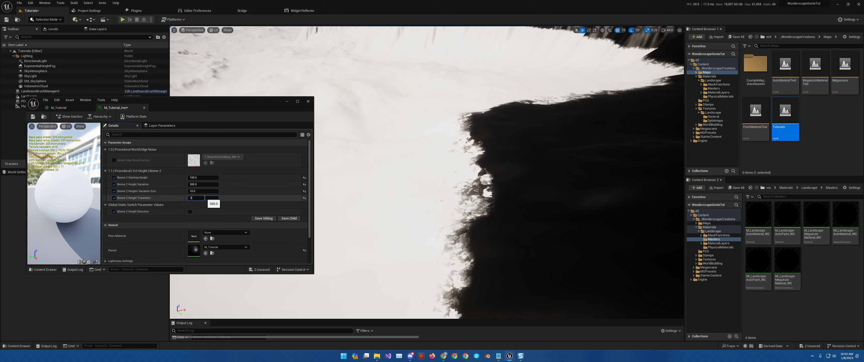
{"action": "type", "text": "000"}
{"action": "key", "text": "Return"}
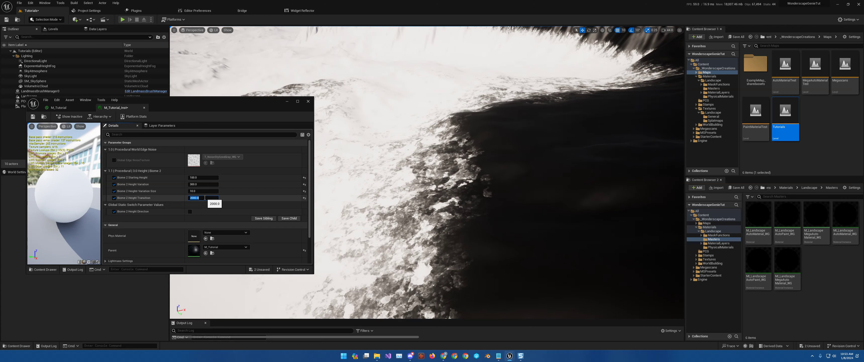
{"action": "type", "text": "500"}
{"action": "key", "text": "Return"}
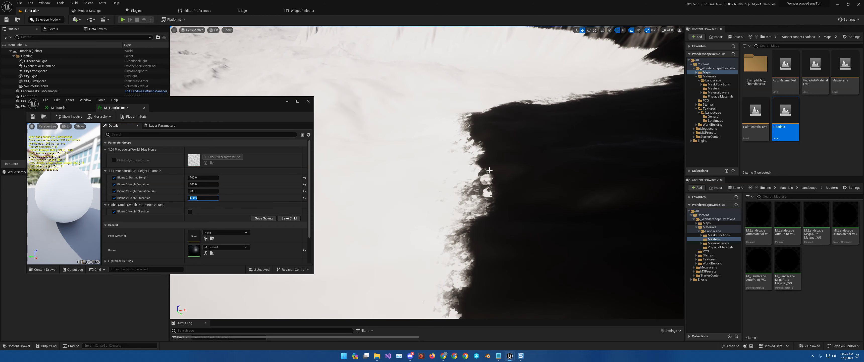
Set Height Transition to 1000.
{"action": "left_click", "coordinate": [201, 197]}
{"action": "type", "text": "1"}
{"action": "key", "text": "Return"}
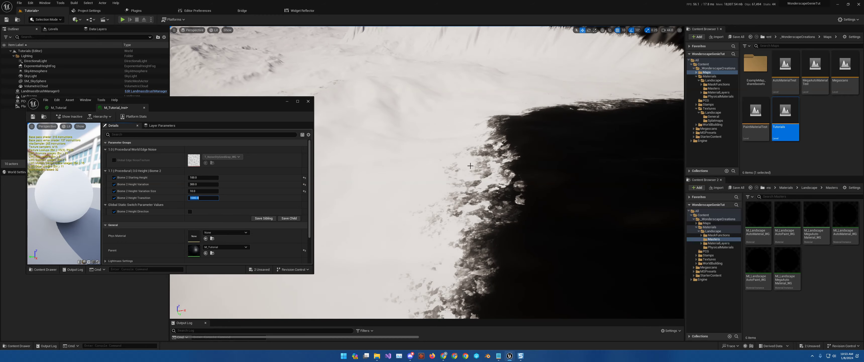
Switch the Biome 2 height direction on to preview the inverted mask on the terrain, and switch it back off.
{"action": "mouse_move", "coordinate": [396, 188]}
{"action": "right_mouse_down"}
{"action": "mouse_move", "coordinate": [403, 214]}
{"action": "mouse_move", "coordinate": [401, 181]}
{"action": "mouse_move", "coordinate": [396, 186]}
{"action": "right_mouse_up"}
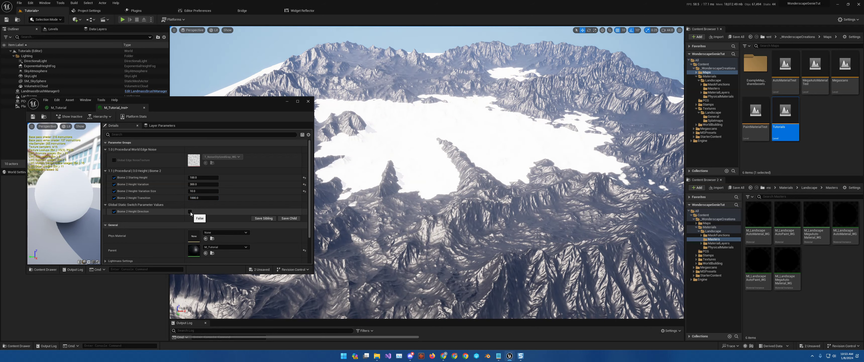
{"action": "left_click", "coordinate": [189, 211]}
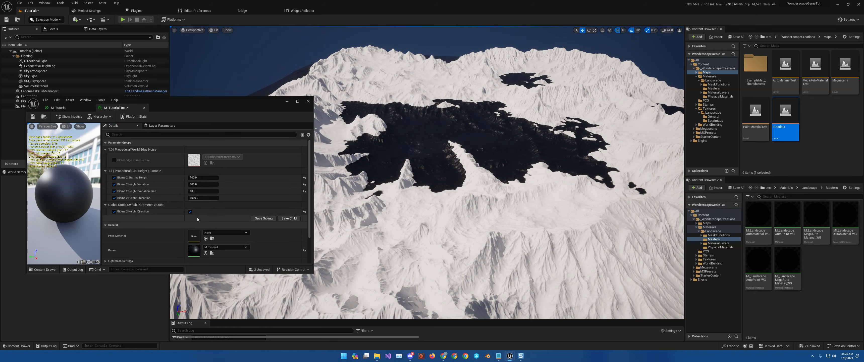
{"action": "left_click", "coordinate": [190, 211]}
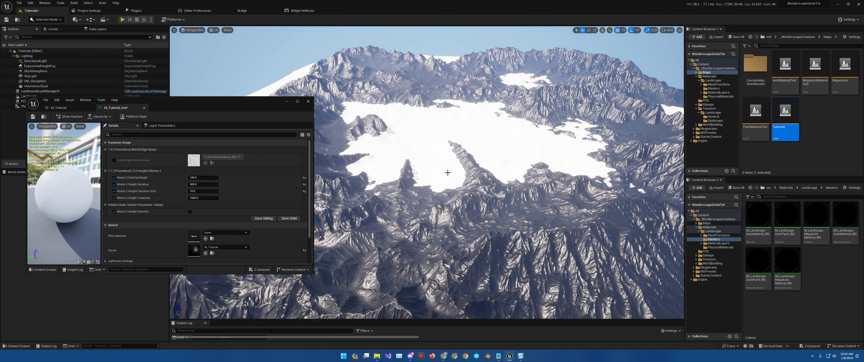
In the M_Tutorial graph, connect the noise mask function's Result to Base Color and save the material.
{"action": "left_click", "coordinate": [59, 107]}
{"action": "right_click_drag", "start_coordinate": [186, 202], "coordinate": [180, 125]}
{"action": "left_click_drag", "start_coordinate": [141, 171], "coordinate": [272, 190]}
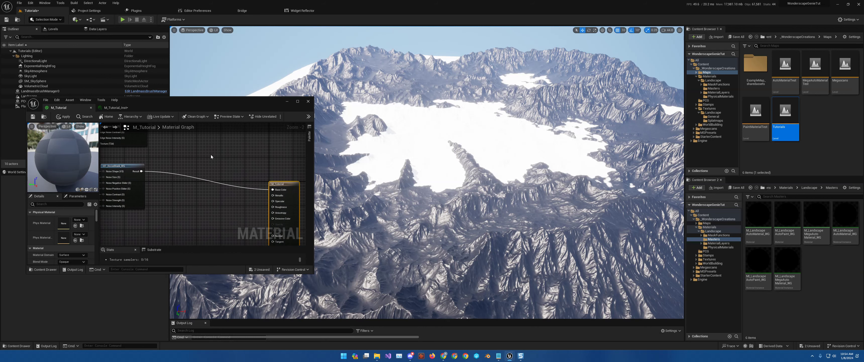
{"action": "left_click", "coordinate": [32, 118]}
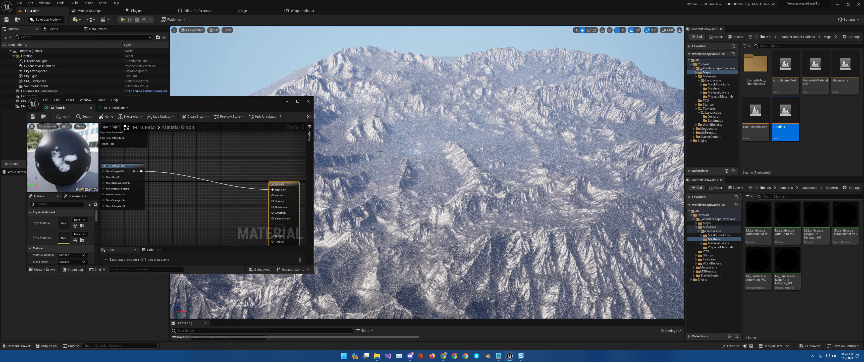
Set the Dirt Noise Size to 500 in the M_Tutorial_Inst material instance and view the noise on the terrain.
{"action": "left_click", "coordinate": [116, 108]}
{"action": "left_click", "coordinate": [203, 163]}
{"action": "type", "text": "500"}
{"action": "key", "text": "Return"}
{"action": "right_click_drag", "start_coordinate": [404, 157], "coordinate": [435, 192]}
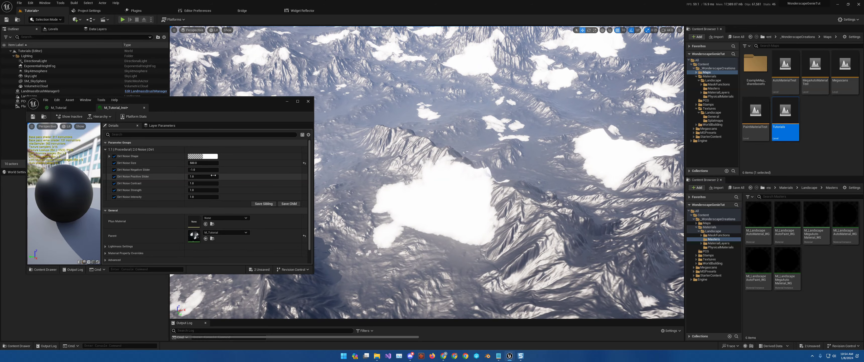
Compare Dirt Noise Negative Slider values such as -2 and 0 on the terrain, ending on -1.
{"action": "left_click", "coordinate": [190, 170]}
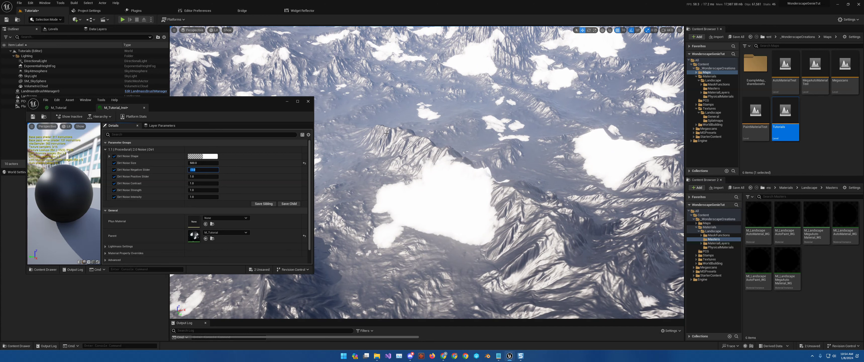
{"action": "type", "text": "-2"}
{"action": "key", "text": "Return"}
{"action": "type", "text": "-1"}
{"action": "key", "text": "Return"}
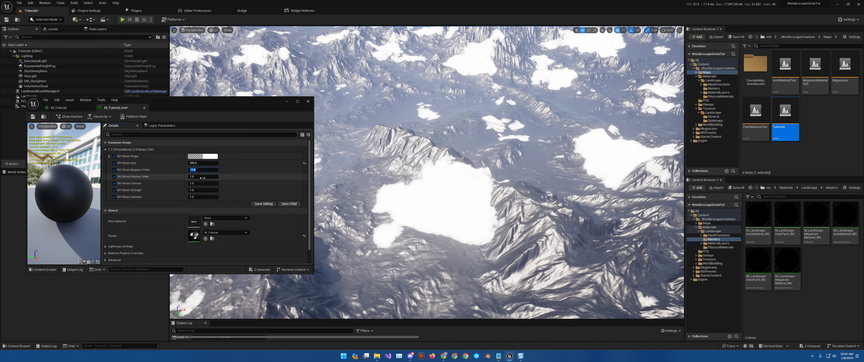
{"action": "type", "text": "0"}
{"action": "key", "text": "Return"}
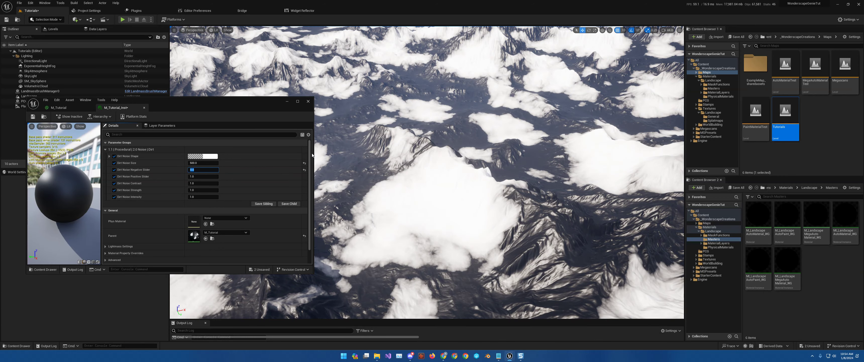
{"action": "key", "text": "Return"}
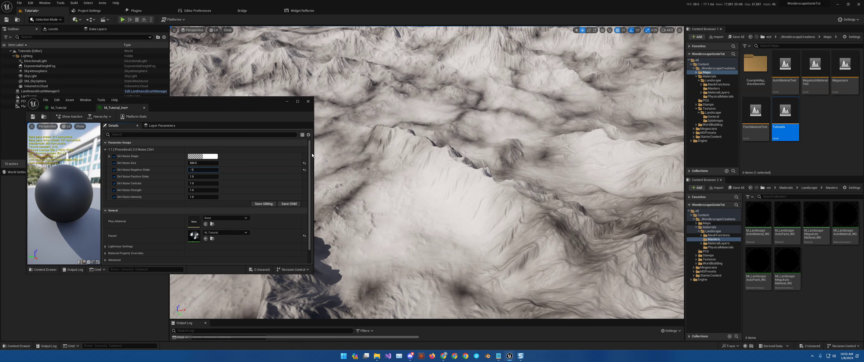
{"action": "type", "text": "-1"}
Try higher Dirt Noise Positive Slider values, starting with 2, on the terrain, ending on 1.
{"action": "key", "text": "Tab"}
{"action": "type", "text": "2"}
{"action": "key", "text": "Return"}
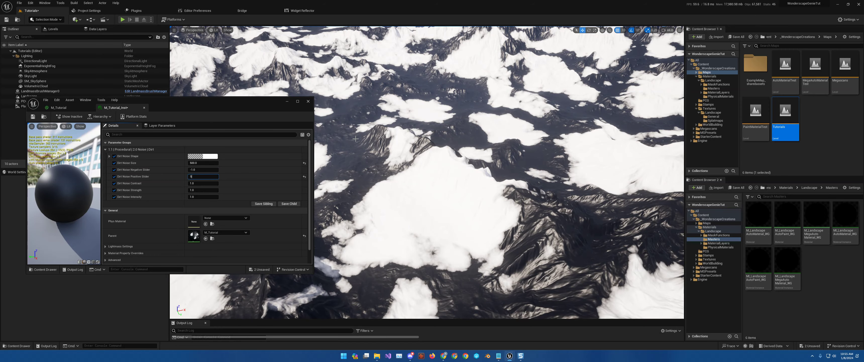
{"action": "key", "text": "Return"}
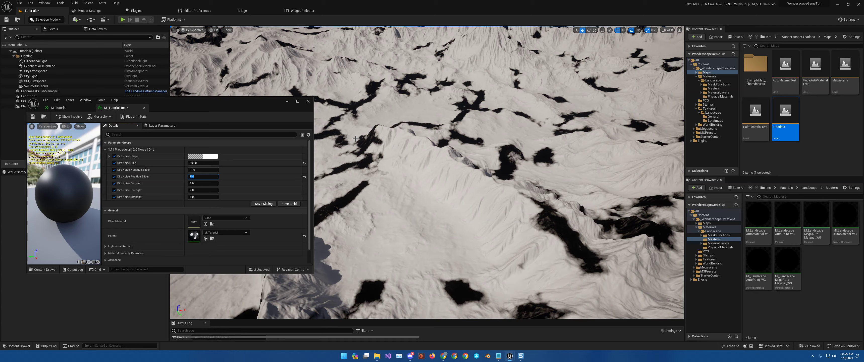
{"action": "key", "text": "Return"}
{"action": "right_click_drag", "start_coordinate": [506, 142], "coordinate": [506, 142]}
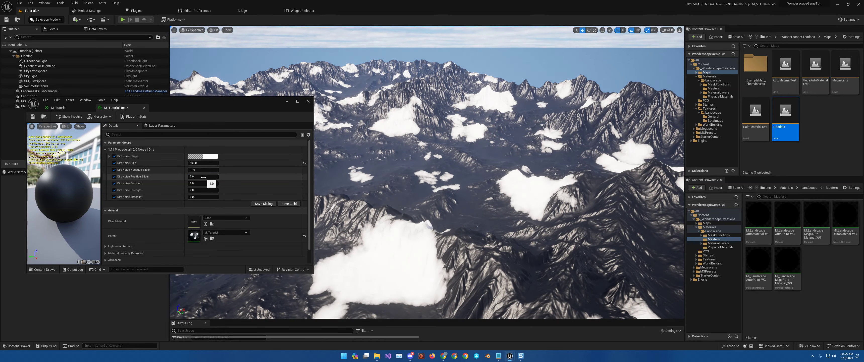
Compare Dirt Noise Contrast values of 2 and 0.5 on the terrain, ending on 1.
{"action": "left_click", "coordinate": [202, 182]}
{"action": "type", "text": "2"}
{"action": "key", "text": "Return"}
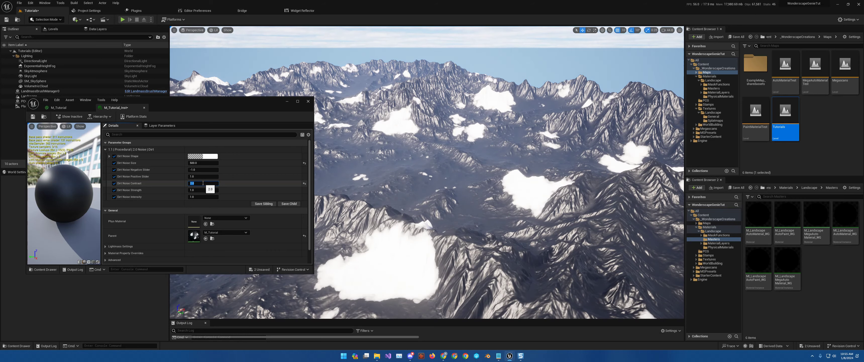
{"action": "type", "text": ".5"}
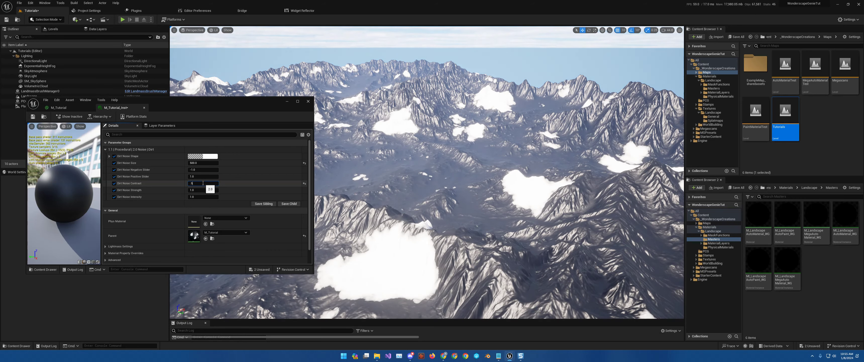
{"action": "key", "text": "Return"}
{"action": "type", "text": "1"}
{"action": "key", "text": "Return"}
Compare Dirt Noise Strength values of 2 and 5, return it to 1, and inspect the noise edge up close.
{"action": "left_click", "coordinate": [196, 191]}
{"action": "type", "text": "2"}
{"action": "key", "text": "Return"}
{"action": "type", "text": "5"}
{"action": "key", "text": "Return"}
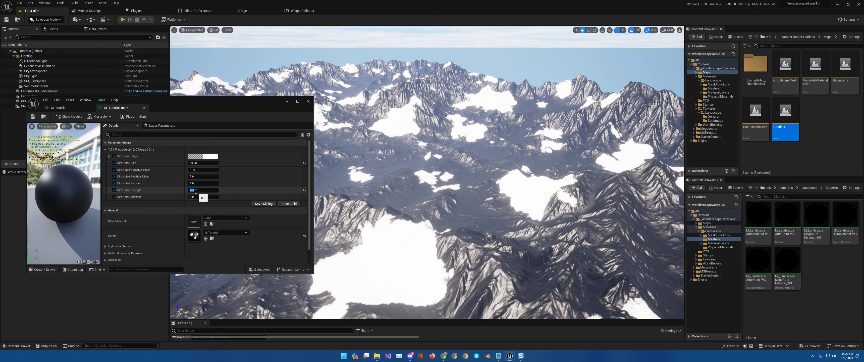
{"action": "type", "text": "1"}
{"action": "key", "text": "Return"}
{"action": "right_click_drag", "start_coordinate": [386, 205], "coordinate": [375, 235]}
{"action": "key", "text": "w"}
{"action": "left_click", "coordinate": [202, 190]}
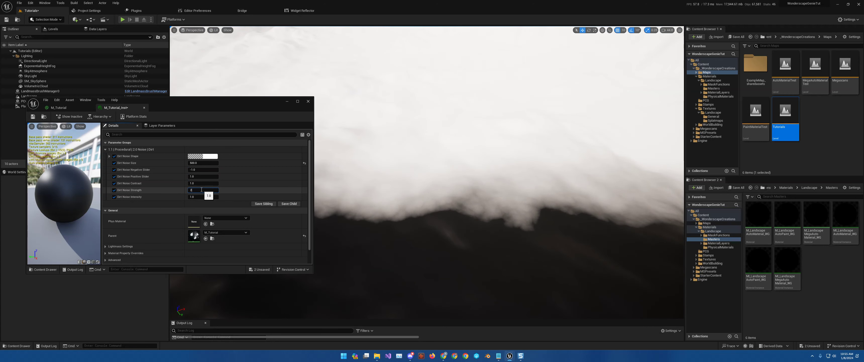
Compare Dirt Noise Intensity values of 2 and 5 at the mask edge, ending on 1.
{"action": "left_click", "coordinate": [201, 197]}
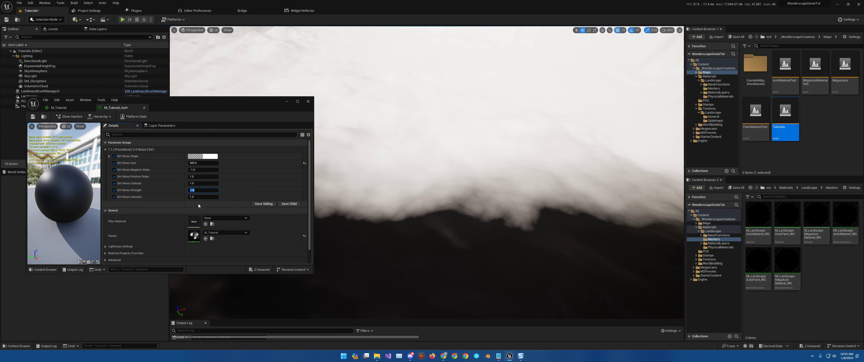
{"action": "type", "text": "2"}
{"action": "key", "text": "Return"}
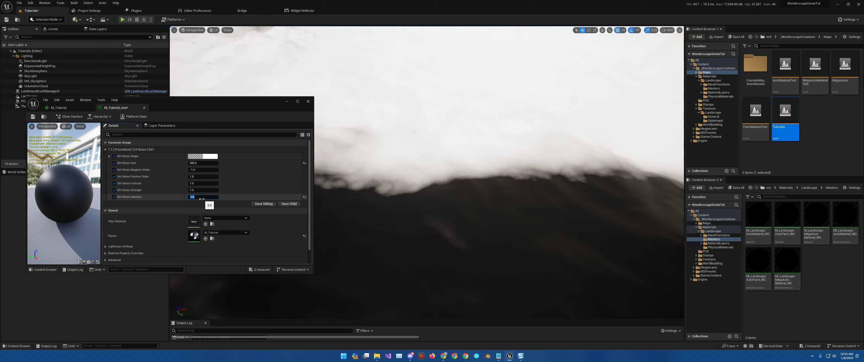
{"action": "type", "text": "5"}
{"action": "key", "text": "Return"}
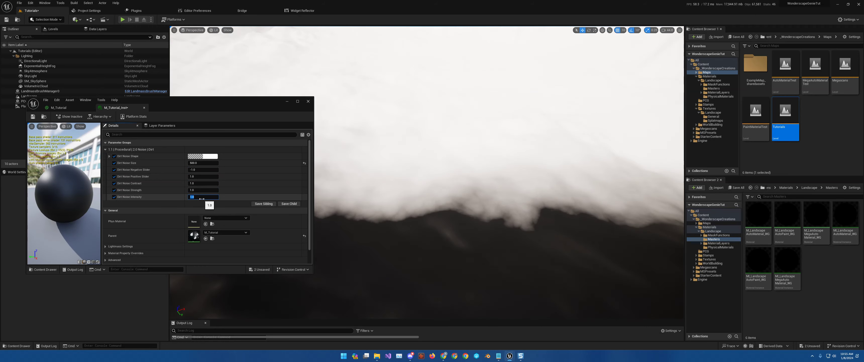
{"action": "key", "text": "Return"}
{"action": "key", "text": "s"}
{"action": "right_click_drag", "start_coordinate": [427, 172], "coordinate": [426, 139]}
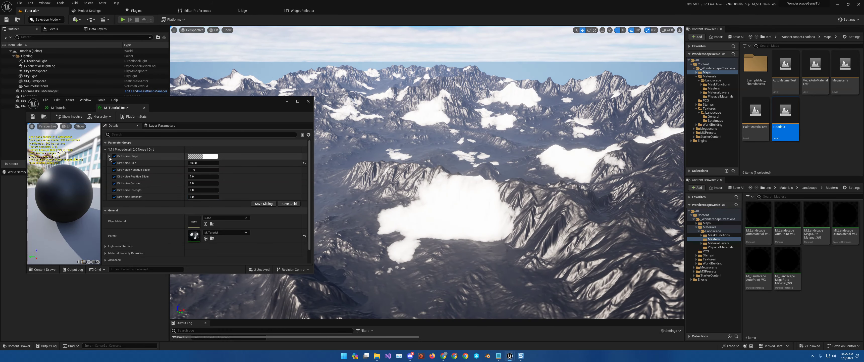
Expand the Dirt Noise Shape and try X values including 50 and 500, ending on 5000.
{"action": "left_click", "coordinate": [109, 156]}
{"action": "left_click", "coordinate": [205, 163]}
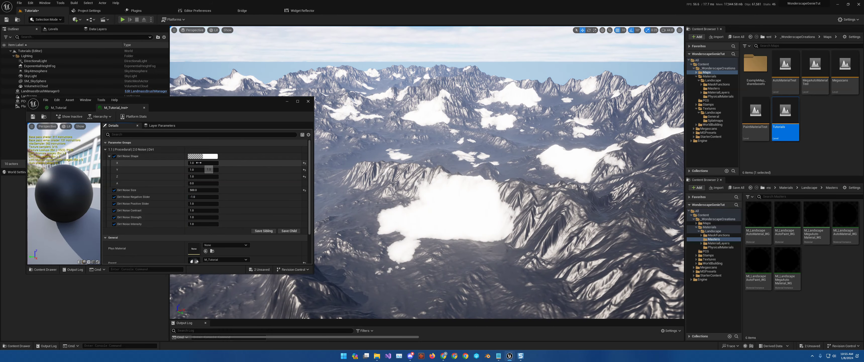
{"action": "type", "text": "50"}
{"action": "key", "text": "Return"}
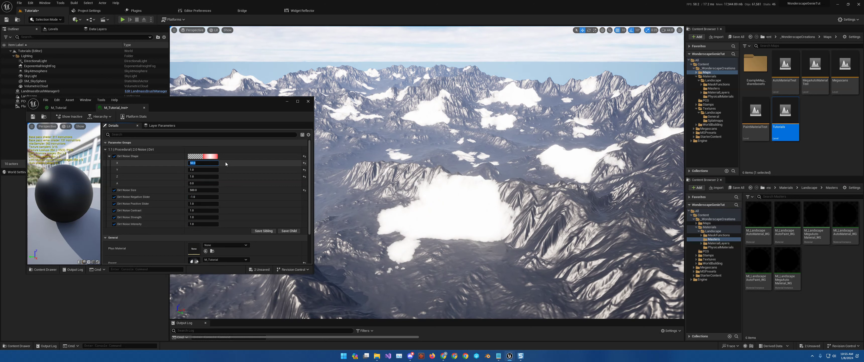
{"action": "type", "text": ".1"}
{"action": "type", "text": "500"}
{"action": "key", "text": "Return"}
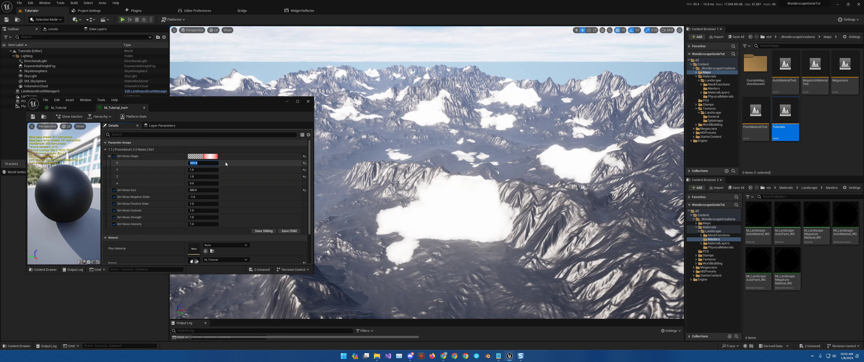
{"action": "type", "text": "5000"}
{"action": "key", "text": "Return"}
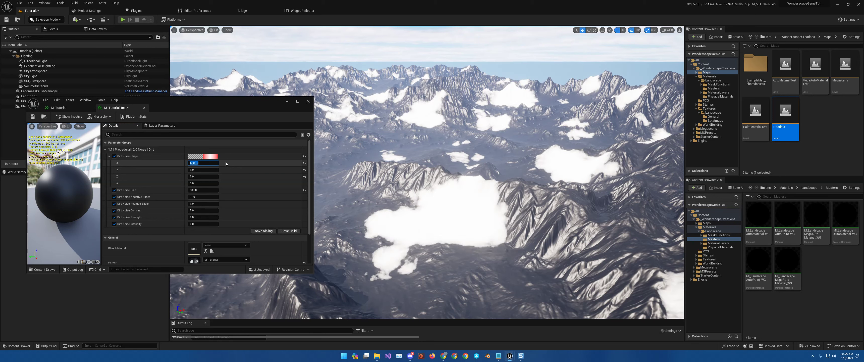
Set the Dirt Noise Shape's Y value to 5000.
{"action": "left_click", "coordinate": [198, 169]}
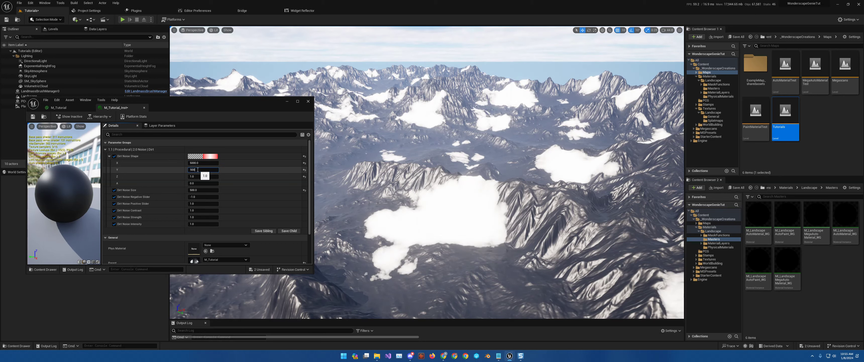
{"action": "type", "text": "5000"}
{"action": "key", "text": "Tab"}
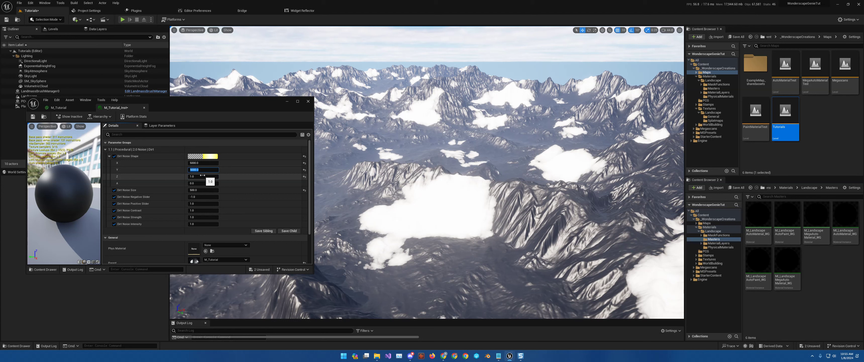
Raise the Dirt Noise Shape's Z value through 5000 to 200000 to stretch the noise vertically.
{"action": "type", "text": "500"}
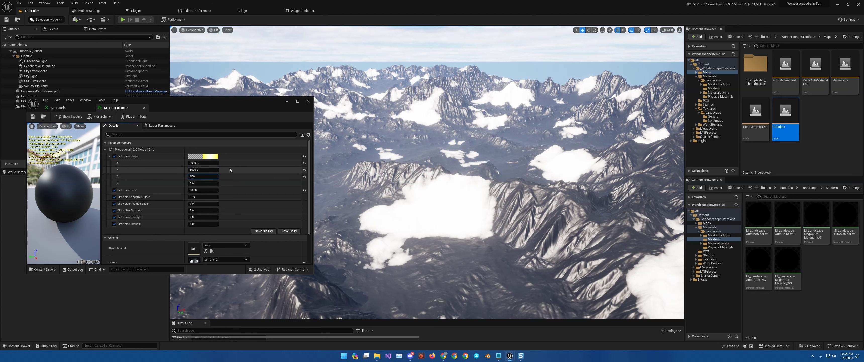
{"action": "key", "text": "Return"}
{"action": "type", "text": "5000"}
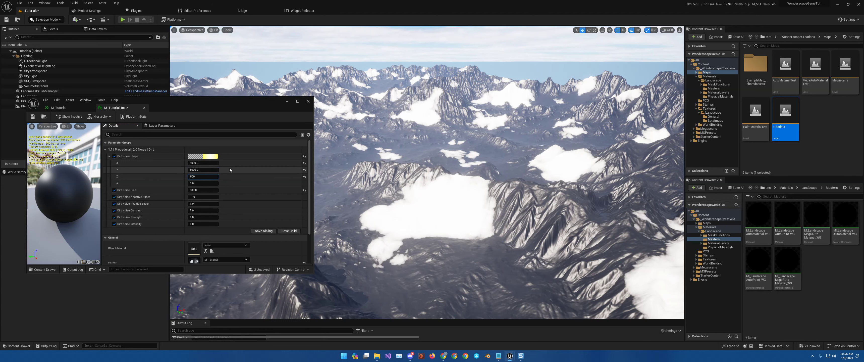
{"action": "key", "text": "Return"}
{"action": "type", "text": "2"}
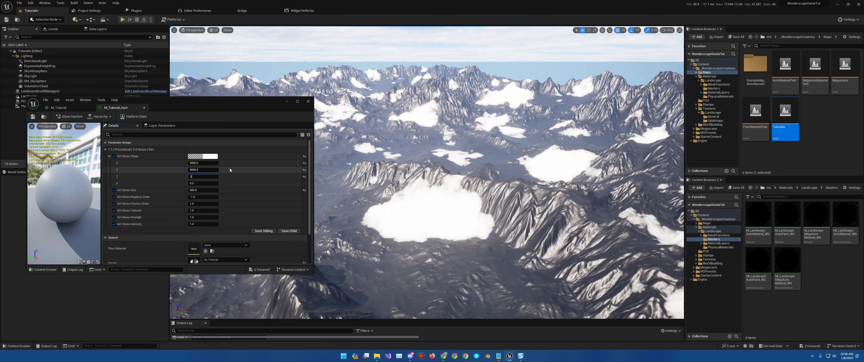
{"action": "type", "text": "00000"}
{"action": "key", "text": "Return"}
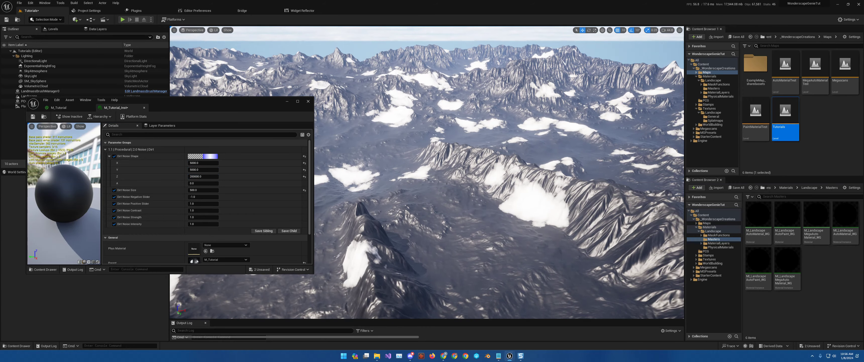
In the M_Tutorial graph, connect the slope mask function's Result to Base Color and save the material.
{"action": "left_click", "coordinate": [58, 107]}
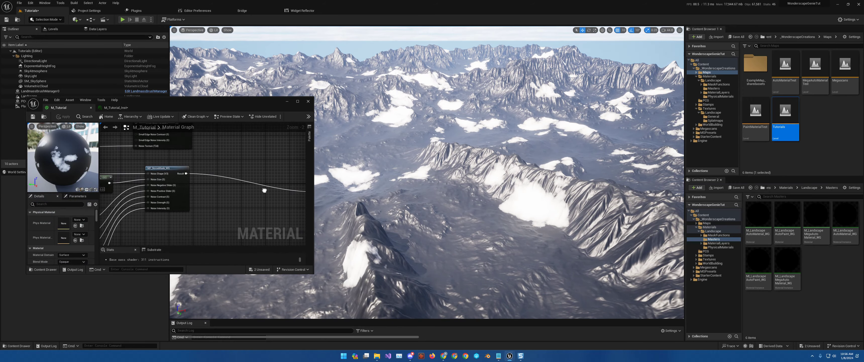
{"action": "right_click_drag", "start_coordinate": [249, 155], "coordinate": [190, 182]}
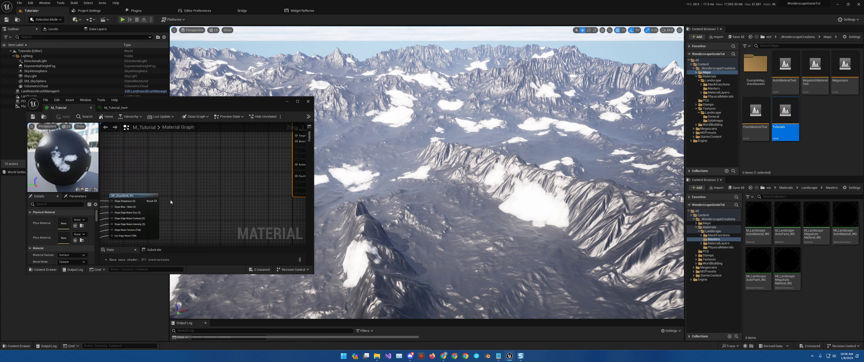
{"action": "left_click_drag", "start_coordinate": [155, 200], "coordinate": [297, 134]}
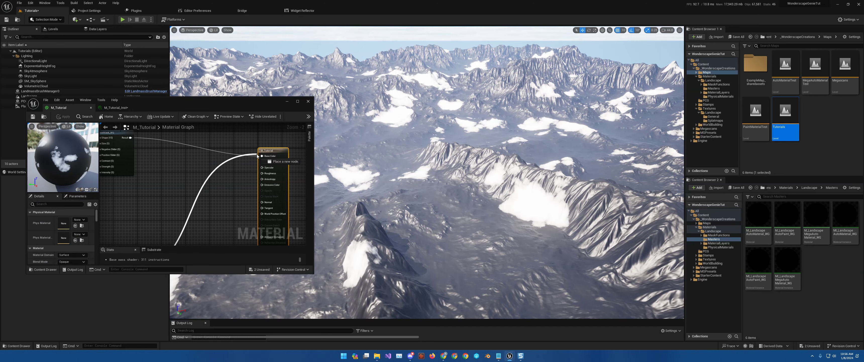
{"action": "left_click", "coordinate": [33, 116]}
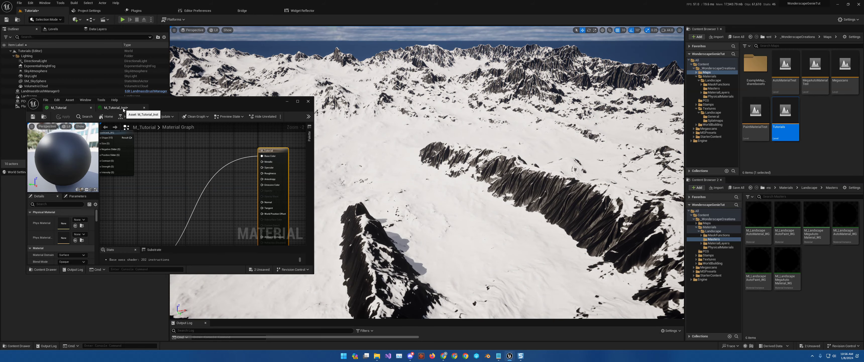
In the M_Tutorial instance, enable the Biome Slope Sharpness, Bias, Edge Noise Size, Edge Noise Contrast and Edge Noise Intensity parameters.
{"action": "left_click", "coordinate": [118, 107]}
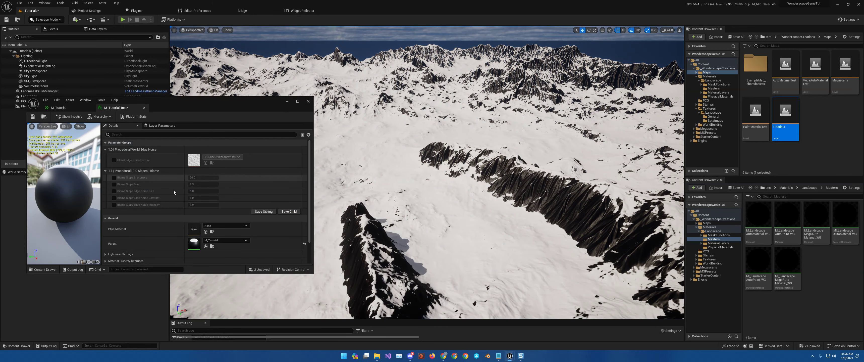
{"action": "left_click", "coordinate": [114, 177]}
{"action": "left_click", "coordinate": [114, 184]}
{"action": "left_click", "coordinate": [114, 191]}
{"action": "left_click", "coordinate": [114, 198]}
{"action": "left_click", "coordinate": [114, 204]}
Examine the slope mask's edge on the terrain up close and check the function's edge noise inputs in the M_Tutorial graph.
{"action": "key", "text": "w"}
{"action": "right_click_drag", "start_coordinate": [437, 175], "coordinate": [496, 173]}
{"action": "right_click_drag", "start_coordinate": [437, 150], "coordinate": [465, 148]}
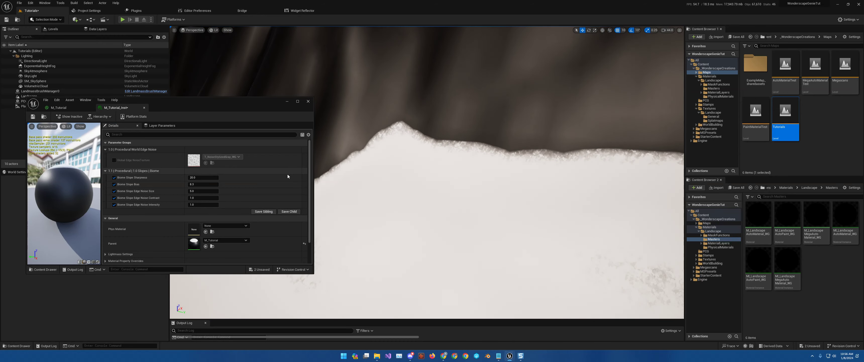
{"action": "left_click", "coordinate": [59, 107]}
{"action": "right_click_drag", "start_coordinate": [194, 208], "coordinate": [300, 124]}
{"action": "right_click_drag", "start_coordinate": [223, 176], "coordinate": [205, 191]}
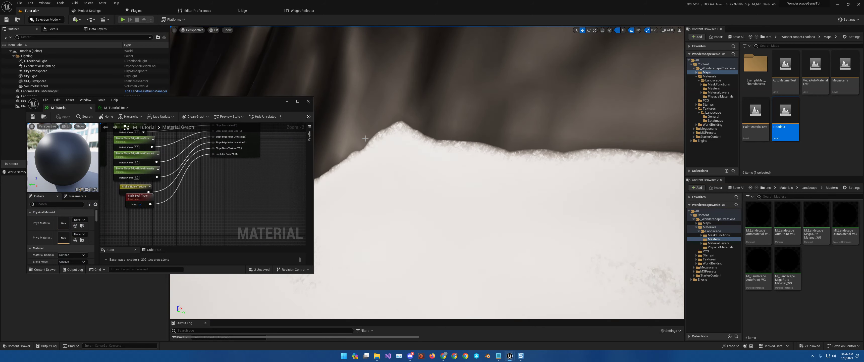
{"action": "right_click_drag", "start_coordinate": [416, 126], "coordinate": [445, 111]}
{"action": "scroll", "coordinate": [436, 116], "scroll_direction": "down", "scroll_amount": 5}
{"action": "key", "text": "w"}
{"action": "key", "text": "w"}
{"action": "right_click_drag", "start_coordinate": [559, 110], "coordinate": [583, 111]}
{"action": "scroll", "coordinate": [571, 113], "scroll_direction": "down", "scroll_amount": 3}
{"action": "key", "text": "s"}
In the material instance, set the Biome Slope Edge Noise Contrast to 2.
{"action": "left_click", "coordinate": [112, 109]}
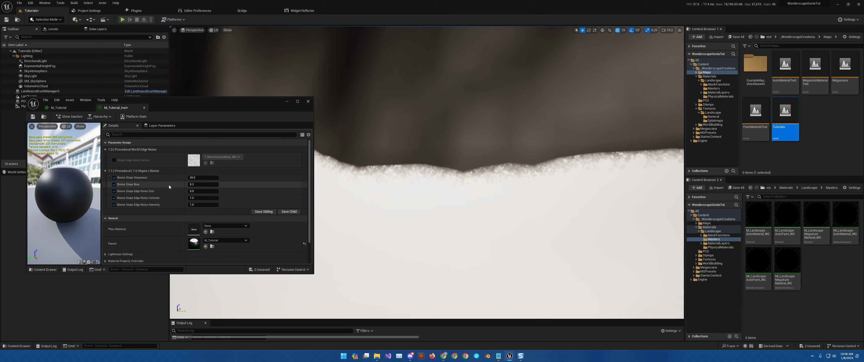
{"action": "left_click", "coordinate": [201, 198]}
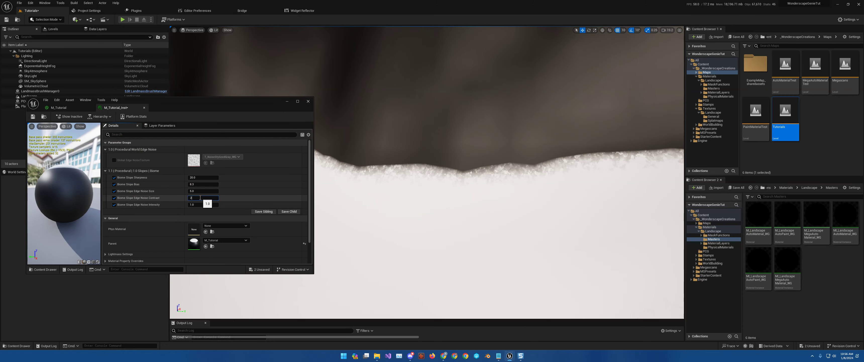
{"action": "type", "text": "2"}
{"action": "key", "text": "Return"}
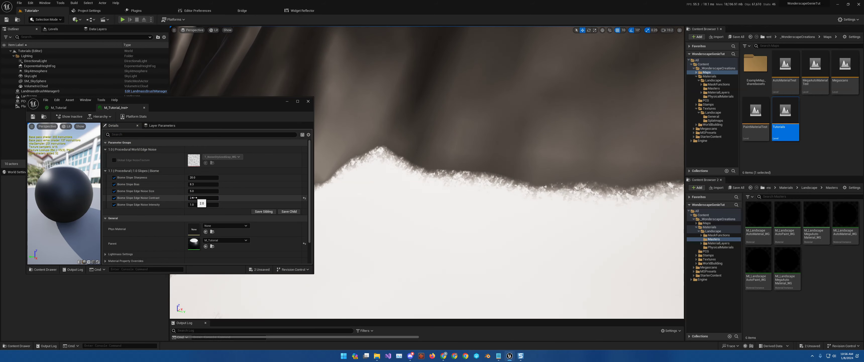
Try a different Biome Slope Edge Noise Intensity and return it to 1.
{"action": "left_click", "coordinate": [192, 205]}
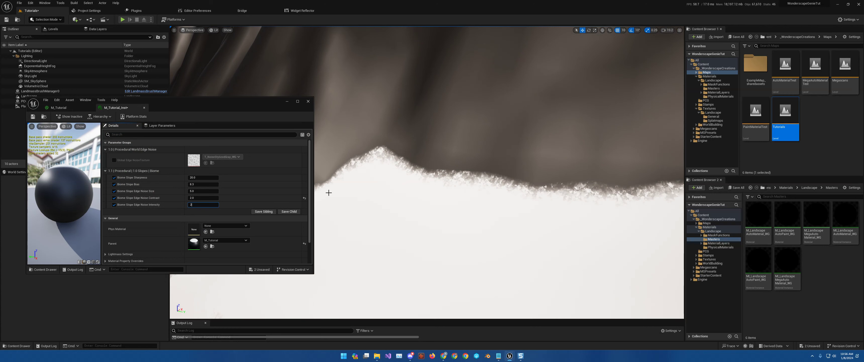
{"action": "key", "text": "Return"}
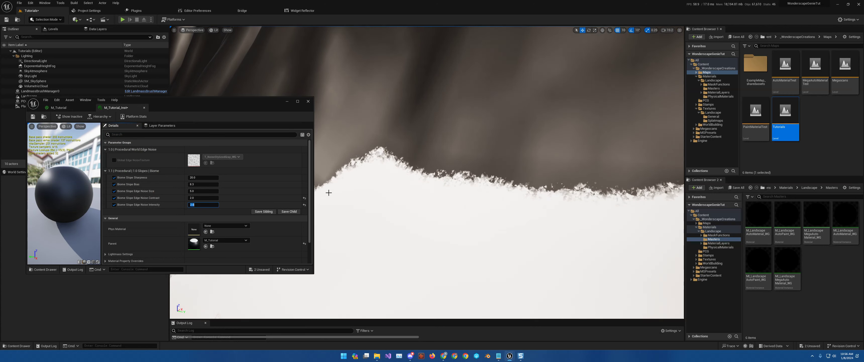
{"action": "type", "text": "1"}
{"action": "key", "text": "Return"}
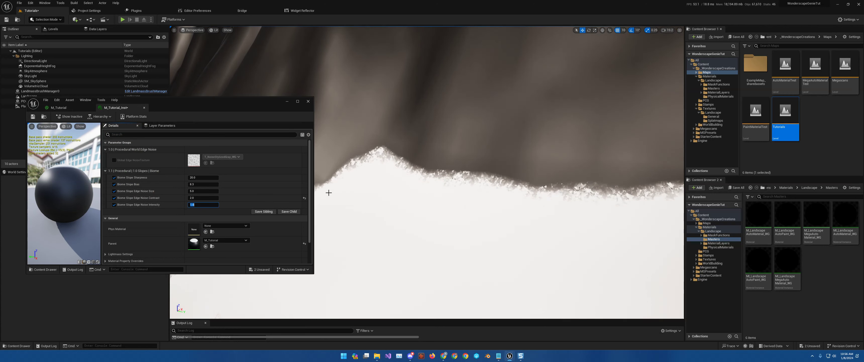
Try Biome Slope Edge Noise Size values of 10 and 50.
{"action": "left_click", "coordinate": [200, 191]}
{"action": "type", "text": "10"}
{"action": "key", "text": "Return"}
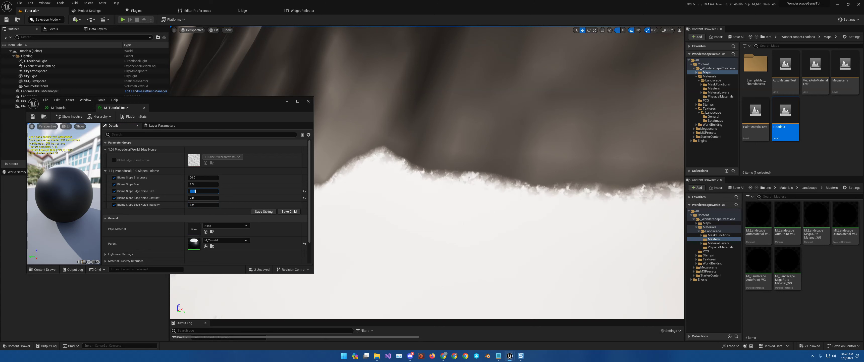
{"action": "type", "text": "50"}
{"action": "key", "text": "Return"}
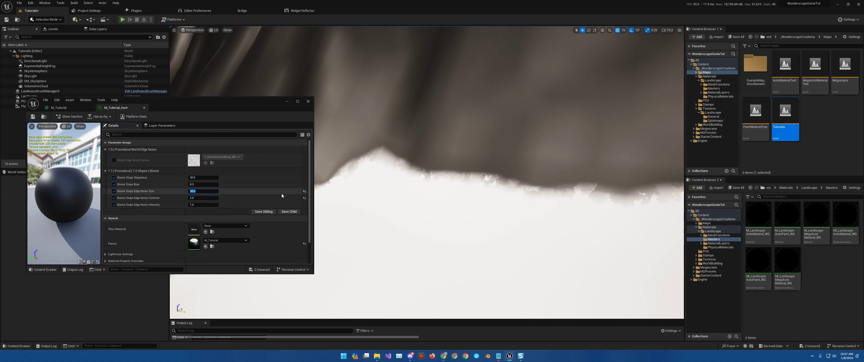
Raise the Biome Slope Edge Noise Contrast to 5 and its Intensity to 2.
{"action": "left_click", "coordinate": [197, 198]}
{"action": "type", "text": "5"}
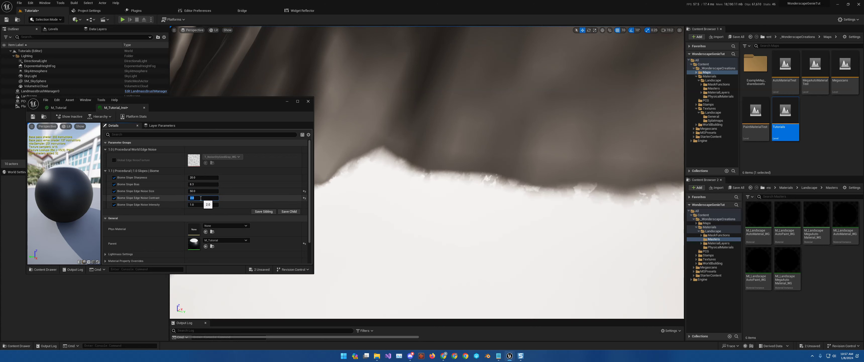
{"action": "key", "text": "Return"}
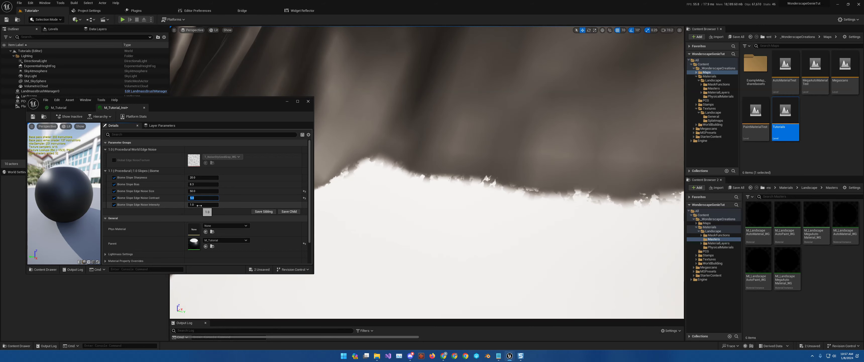
{"action": "type", "text": "2"}
{"action": "key", "text": "Return"}
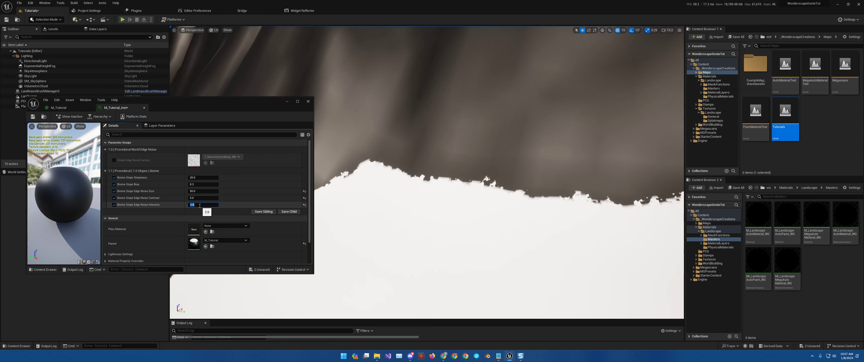
Set the Biome Slope Edge Noise Size to 10, Contrast to 2 and Intensity to 1.
{"action": "left_click", "coordinate": [203, 190]}
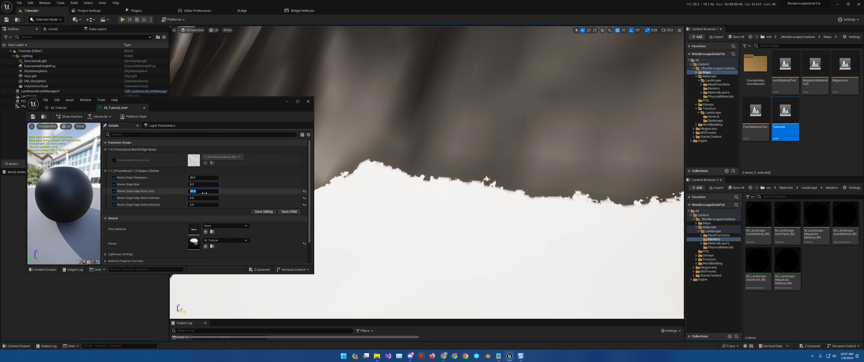
{"action": "type", "text": "10"}
{"action": "key", "text": "Return"}
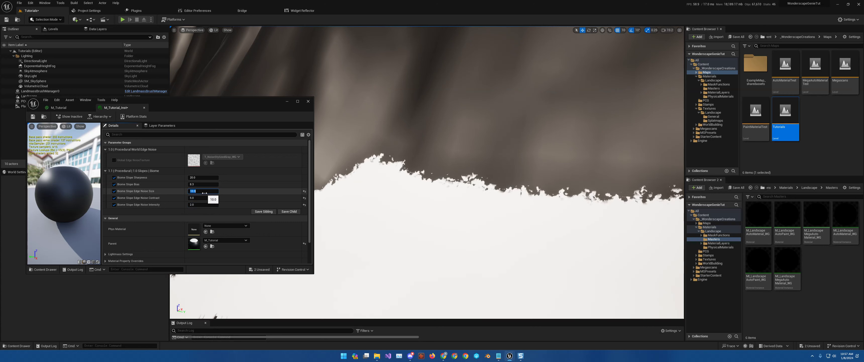
{"action": "left_click", "coordinate": [200, 198]}
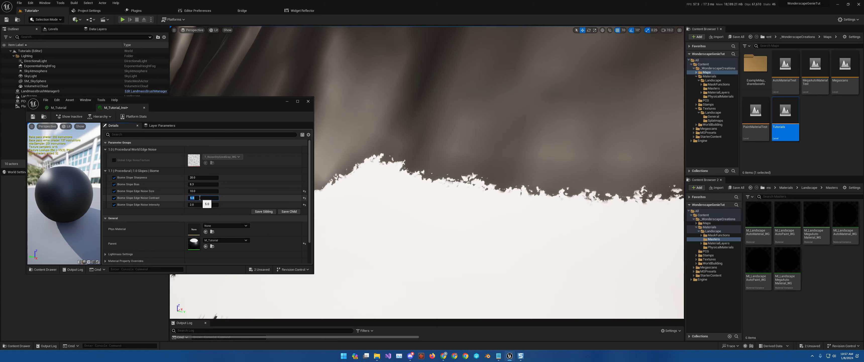
{"action": "type", "text": "2"}
{"action": "key", "text": "Return"}
{"action": "left_click", "coordinate": [198, 204]}
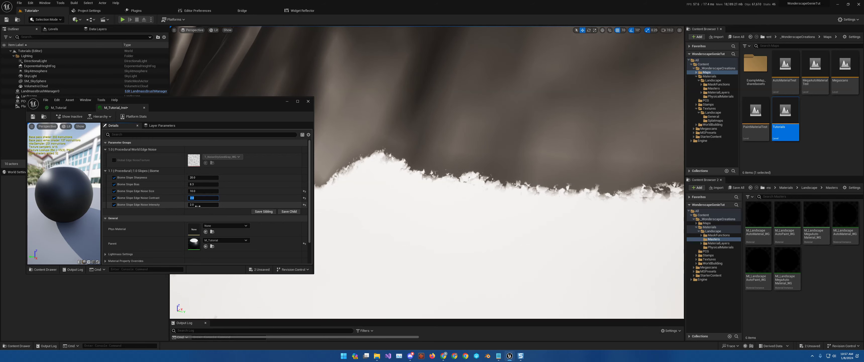
{"action": "type", "text": "1"}
{"action": "key", "text": "Return"}
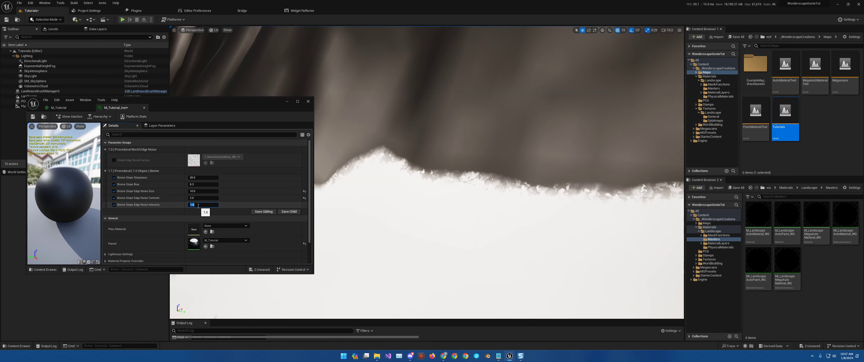
With the mountain slopes in view, try Biome Slope Sharpness values of 21 and 19.
{"action": "right_click_drag", "start_coordinate": [396, 144], "coordinate": [480, 121]}
{"action": "key", "text": "s"}
{"action": "key", "text": "w"}
{"action": "scroll", "coordinate": [483, 92], "scroll_direction": "up", "scroll_amount": 3}
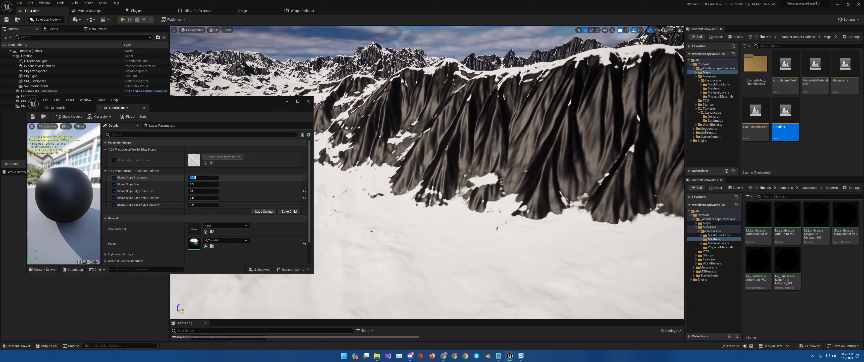
{"action": "type", "text": "21"}
{"action": "key", "text": "Return"}
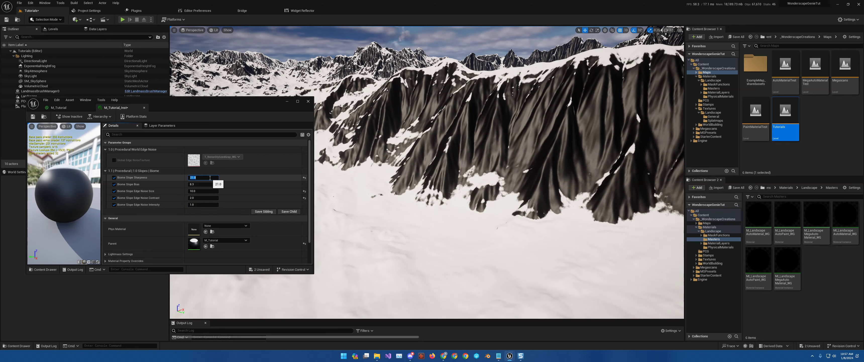
{"action": "type", "text": "19"}
{"action": "key", "text": "Return"}
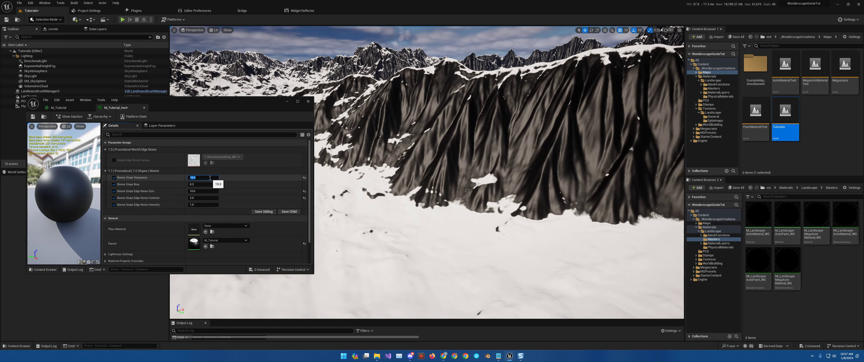
Try a Biome Slope Bias of 9.
{"action": "left_click", "coordinate": [202, 185]}
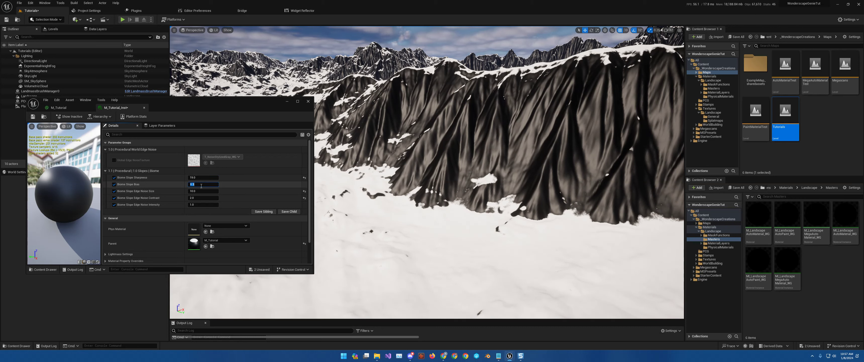
{"action": "type", "text": "9"}
{"action": "key", "text": "Return"}
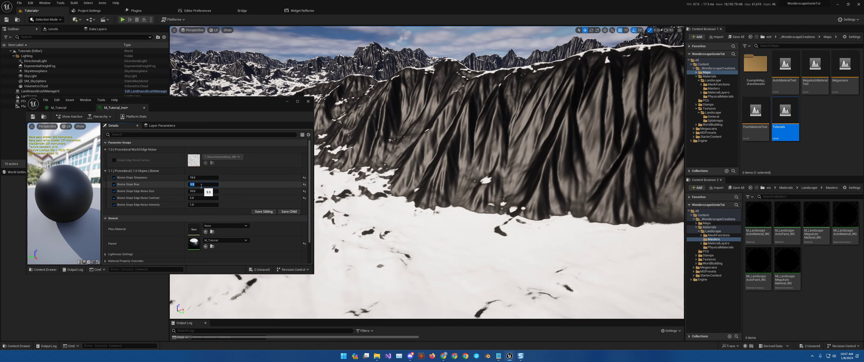
Reset Biome Slope Sharpness and Bias to their defaults, keeping the sharpness at 20, and view the whole terrain.
{"action": "left_click", "coordinate": [305, 178]}
{"action": "left_click", "coordinate": [304, 184]}
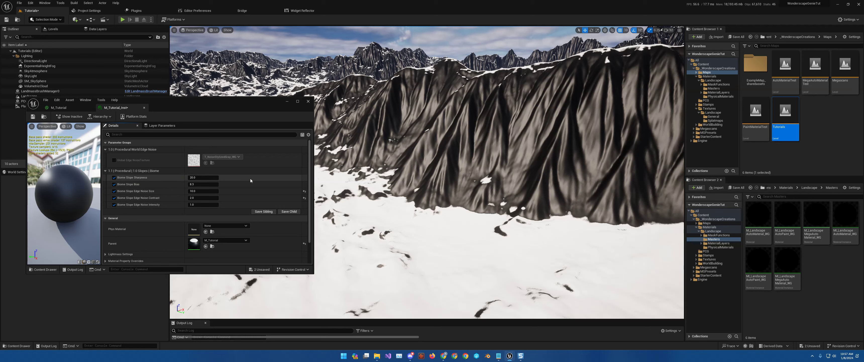
{"action": "left_click", "coordinate": [203, 176]}
{"action": "type", "text": "20"}
{"action": "key", "text": "Return"}
{"action": "right_click_drag", "start_coordinate": [463, 171], "coordinate": [443, 175]}
{"action": "key", "text": "s"}
{"action": "scroll", "coordinate": [464, 171], "scroll_direction": "up", "scroll_amount": 3}
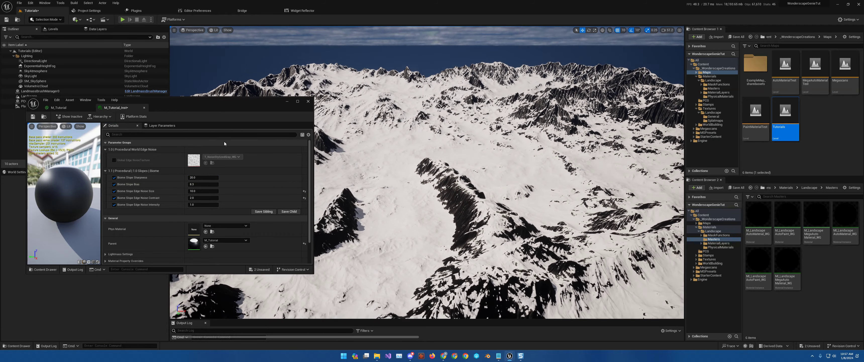
In the M_Tutorial graph, connect the angle mask function's Result to Base Color and save the material.
{"action": "left_click", "coordinate": [70, 106]}
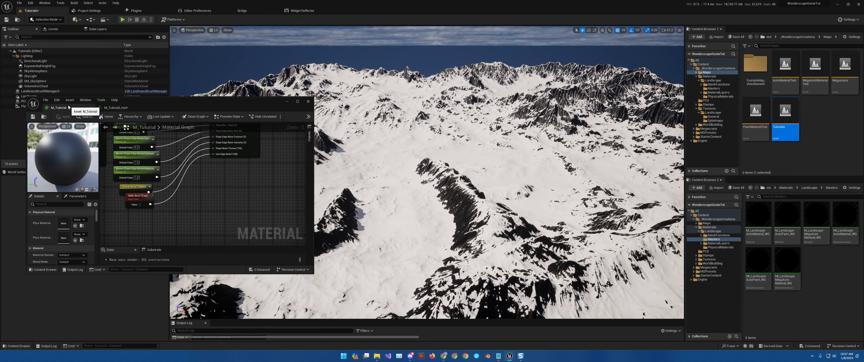
{"action": "scroll", "coordinate": [253, 188], "scroll_direction": "down", "scroll_amount": 2}
{"action": "right_click_drag", "start_coordinate": [253, 186], "coordinate": [153, 203]}
{"action": "left_click_drag", "start_coordinate": [128, 205], "coordinate": [278, 160]}
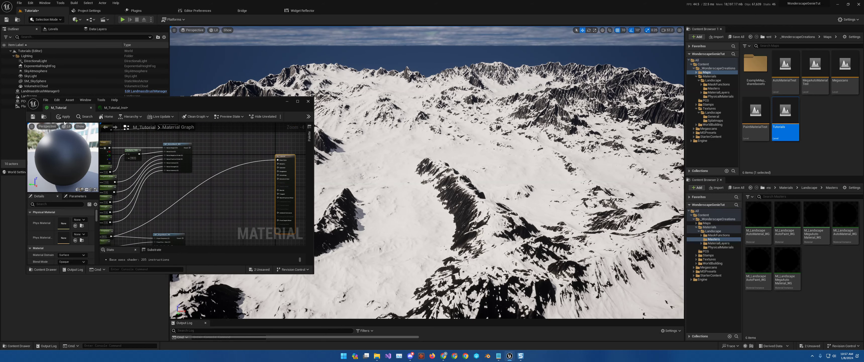
{"action": "left_click", "coordinate": [32, 117]}
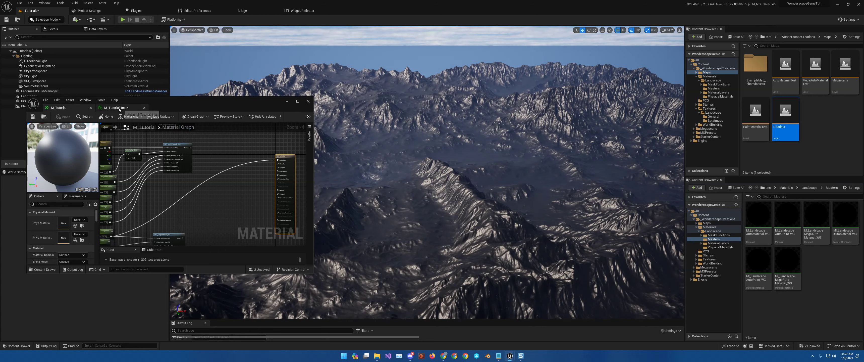
In the material instance, enable all six Biome 4 Angle parameters and expand the Biome 4 Angle vector.
{"action": "left_click", "coordinate": [119, 109]}
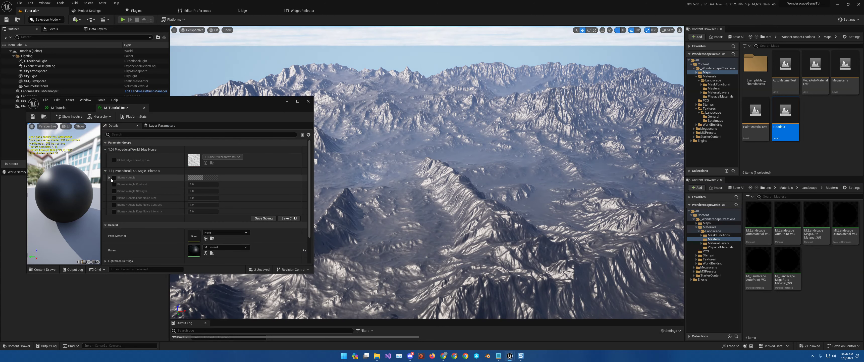
{"action": "left_click", "coordinate": [114, 178]}
{"action": "left_click", "coordinate": [114, 184]}
{"action": "left_click", "coordinate": [114, 191]}
{"action": "left_click", "coordinate": [114, 198]}
{"action": "left_click", "coordinate": [114, 205]}
{"action": "left_click", "coordinate": [114, 211]}
{"action": "left_click", "coordinate": [109, 178]}
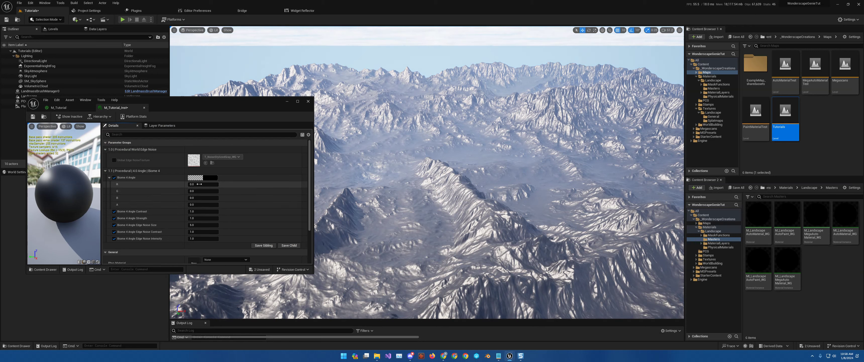
Try a Biome 4 Angle R value of 1 on the terrain and return it to 0.
{"action": "type", "text": "1"}
{"action": "key", "text": "Return"}
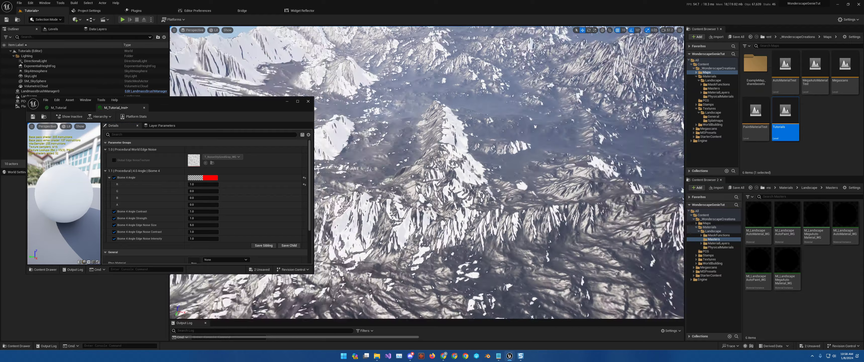
{"action": "right_click_drag", "start_coordinate": [496, 188], "coordinate": [391, 153]}
{"action": "left_click", "coordinate": [200, 185]}
{"action": "type", "text": "0"}
{"action": "key", "text": "Return"}
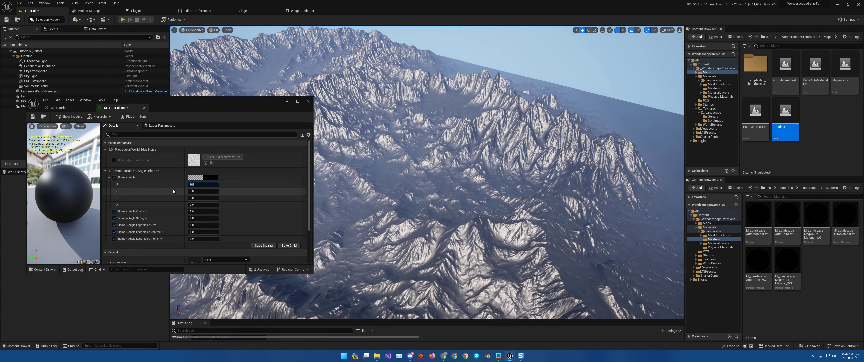